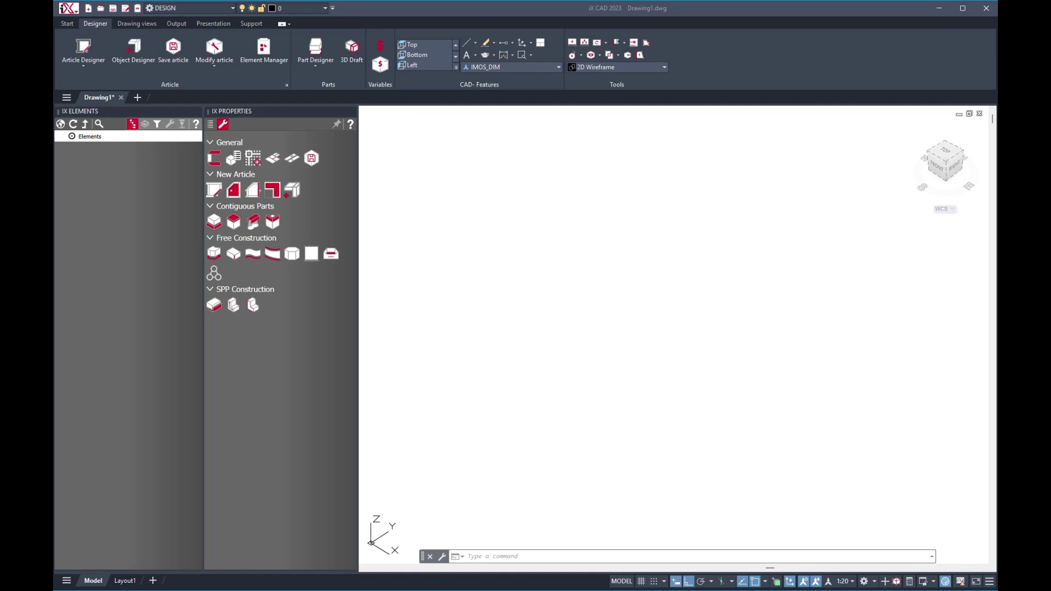
# Insert the kitchen Tall unit one door (1625mm) from the catalog with its default dimensions into the empty drawing.
pyautogui.click(67, 24)
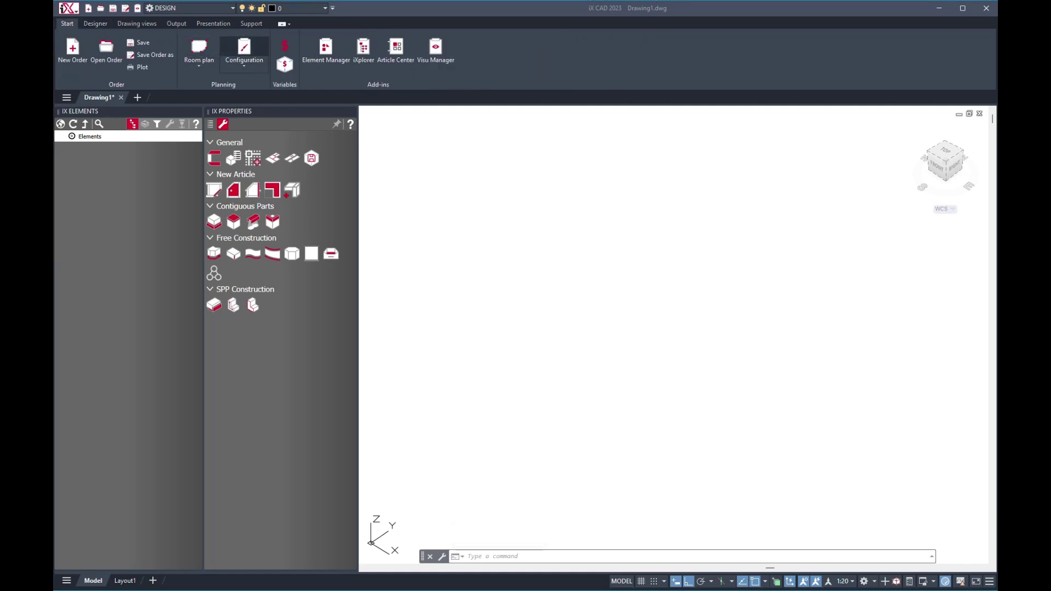
pyautogui.click(244, 52)
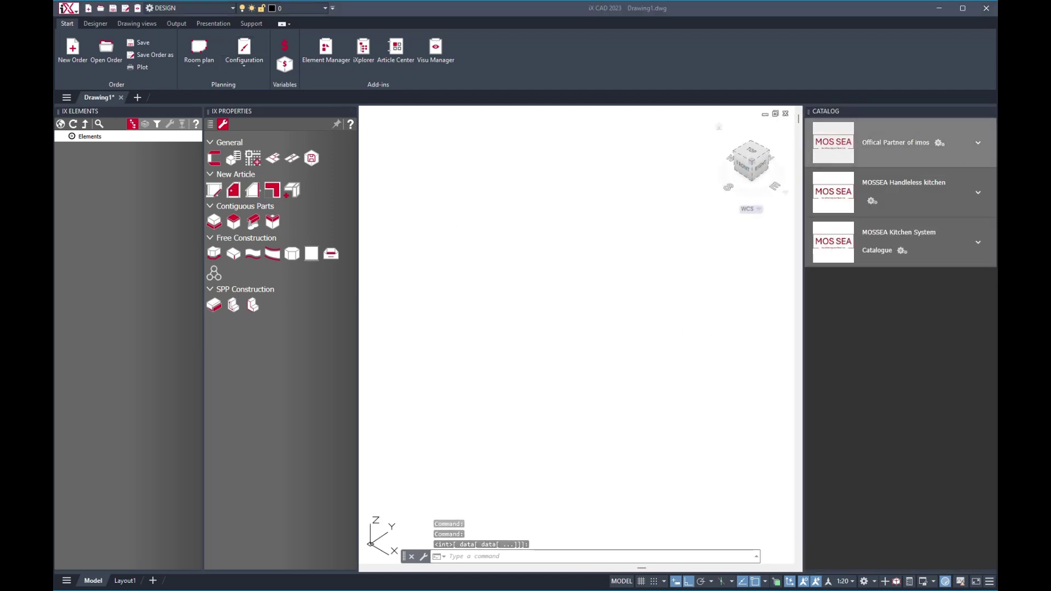
pyautogui.click(901, 143)
pyautogui.click(901, 213)
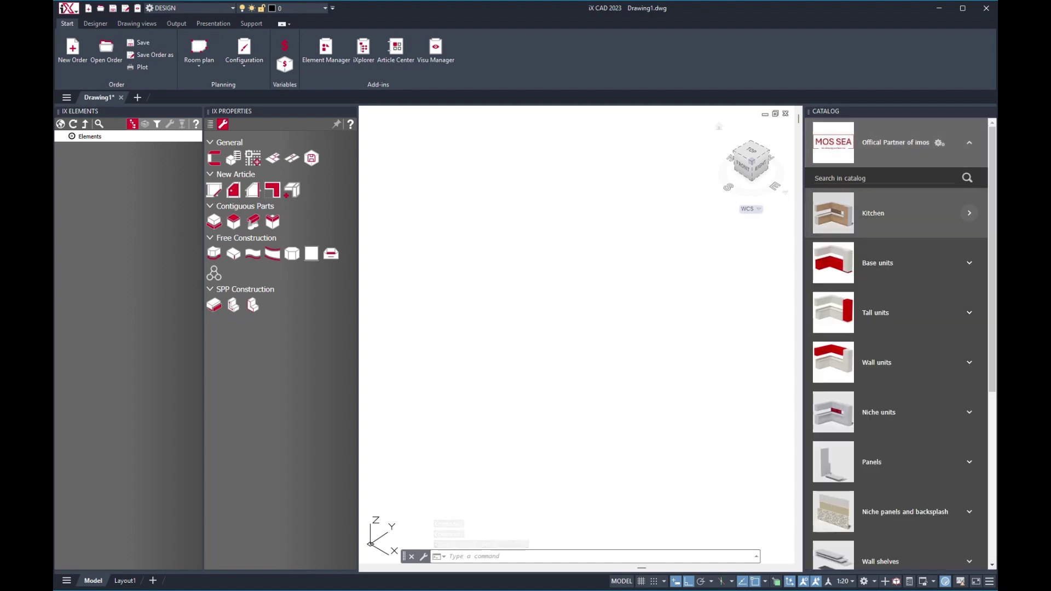
pyautogui.click(900, 312)
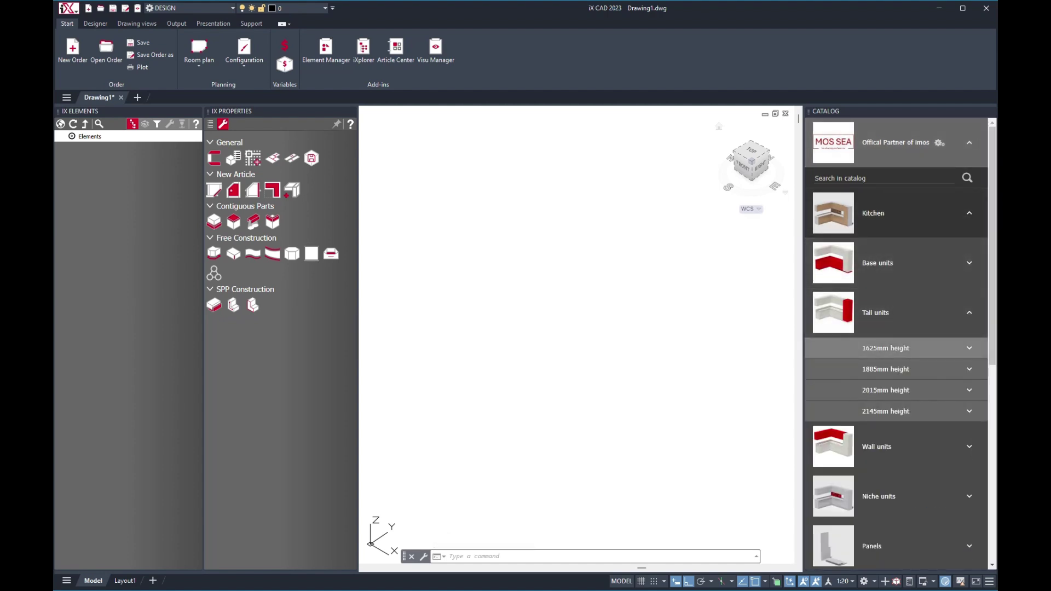
pyautogui.click(900, 348)
pyautogui.click(833, 383)
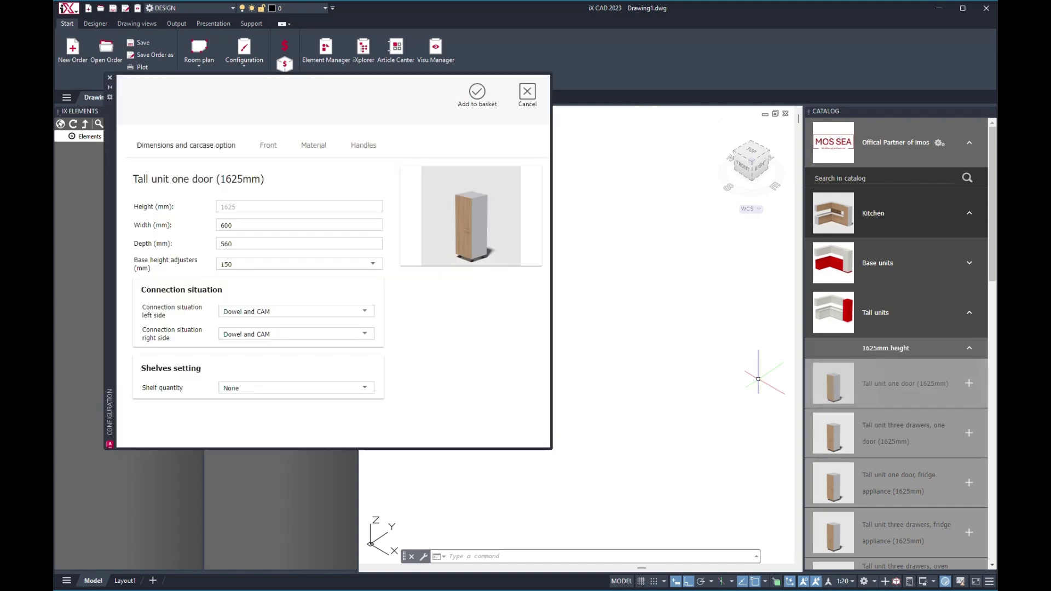
pyautogui.click(477, 92)
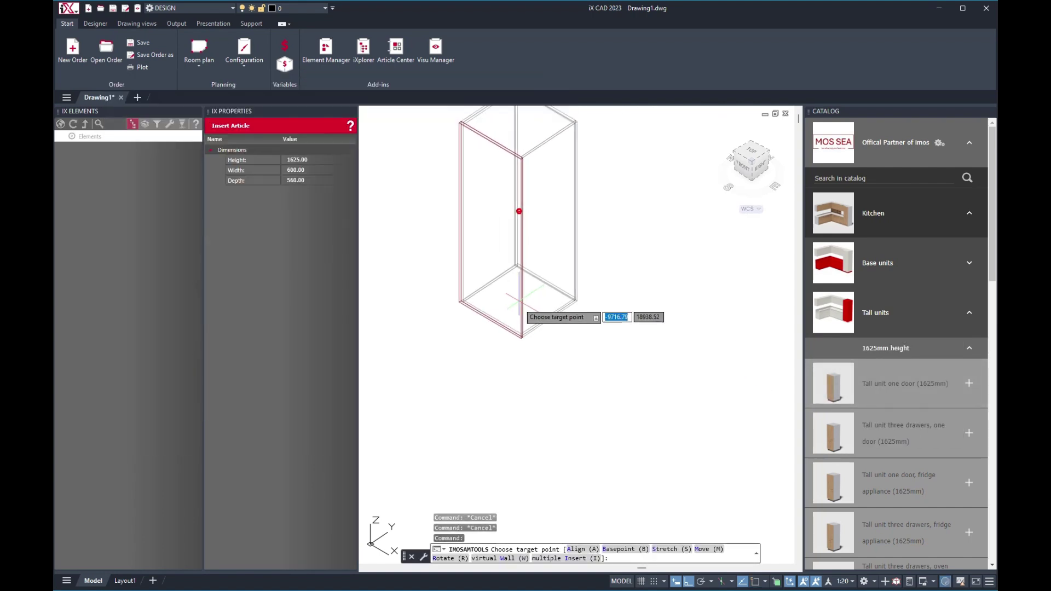
pyautogui.click(518, 303)
# Insert the Base unit two drawers (715mm) with its default configuration in front of the tall unit.
pyautogui.click(877, 264)
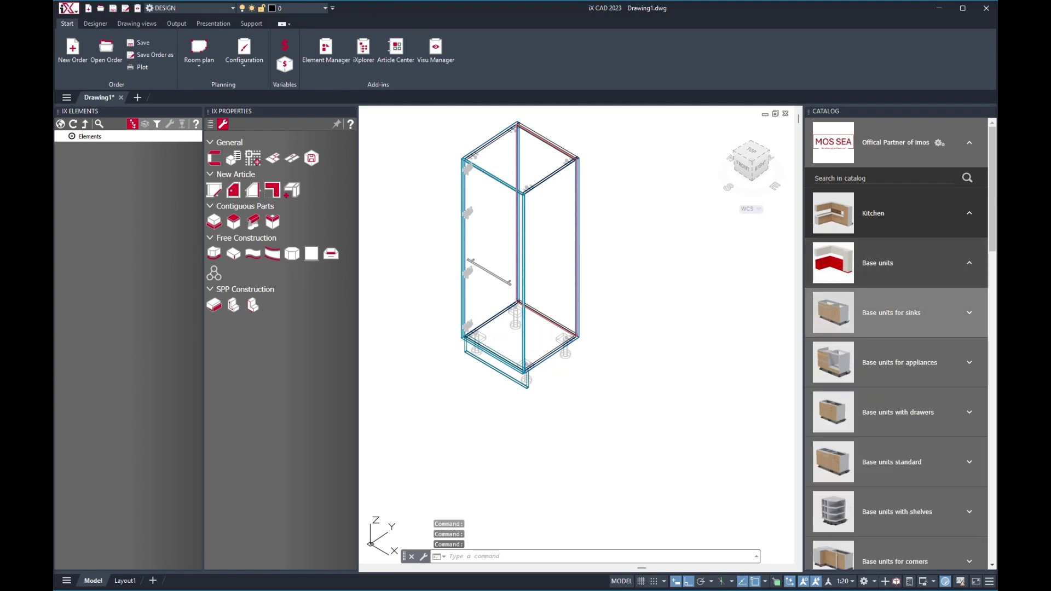
pyautogui.click(968, 412)
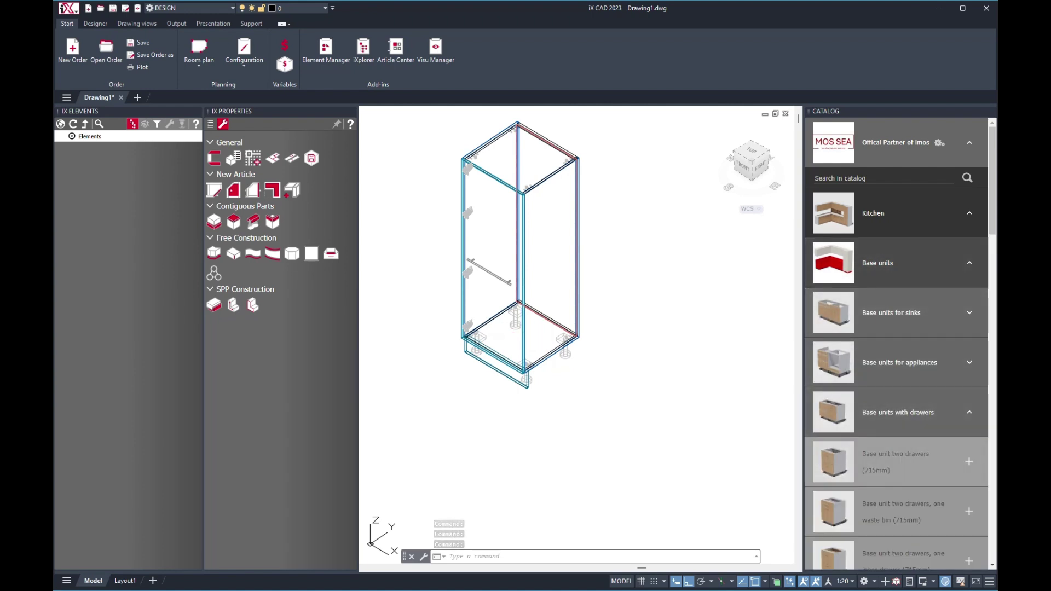
pyautogui.click(833, 462)
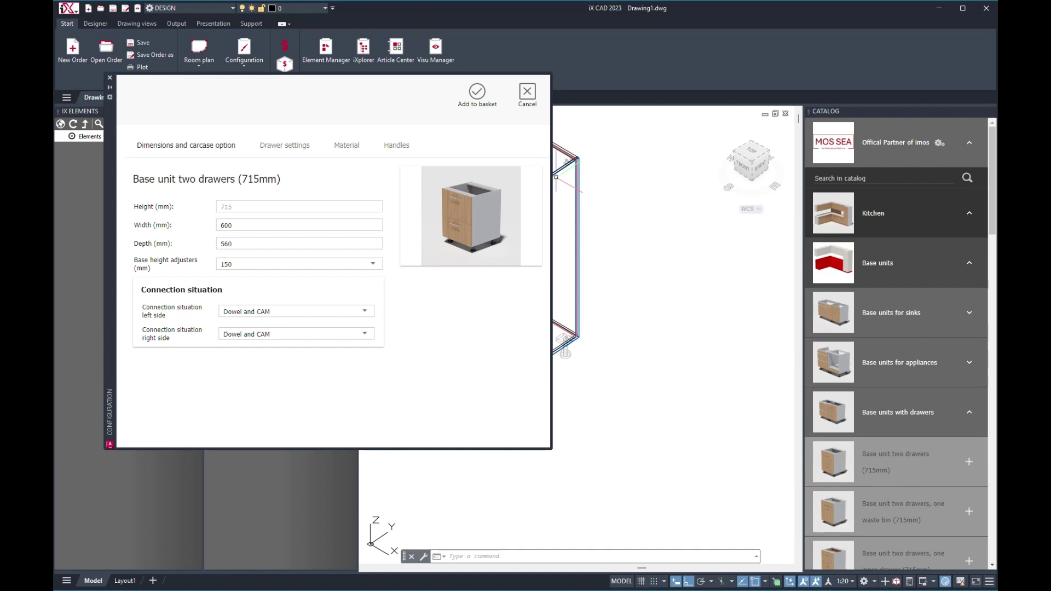
pyautogui.click(285, 145)
pyautogui.click(347, 145)
pyautogui.click(396, 145)
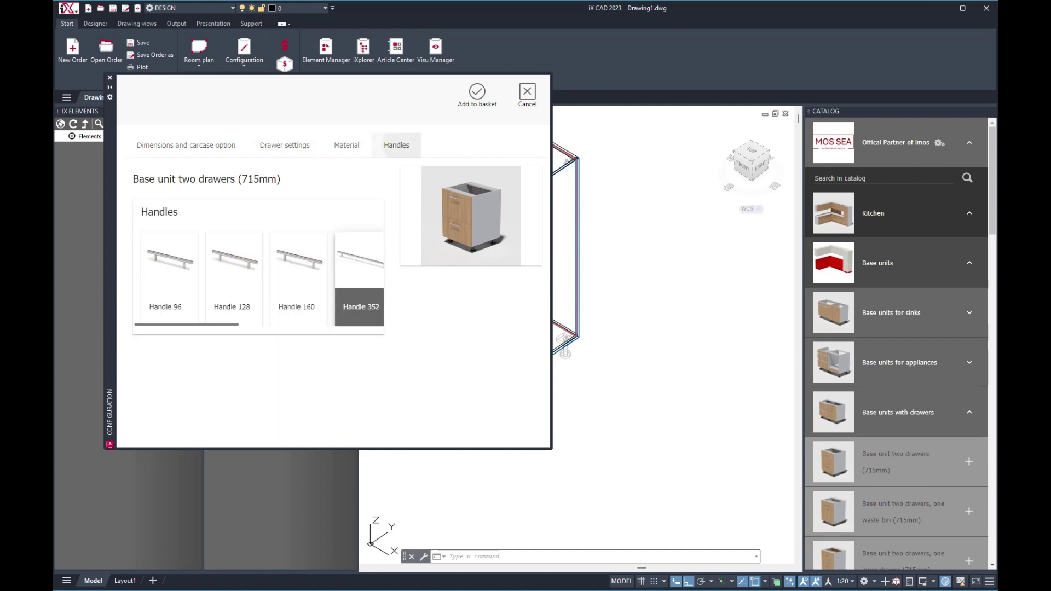
pyautogui.click(478, 95)
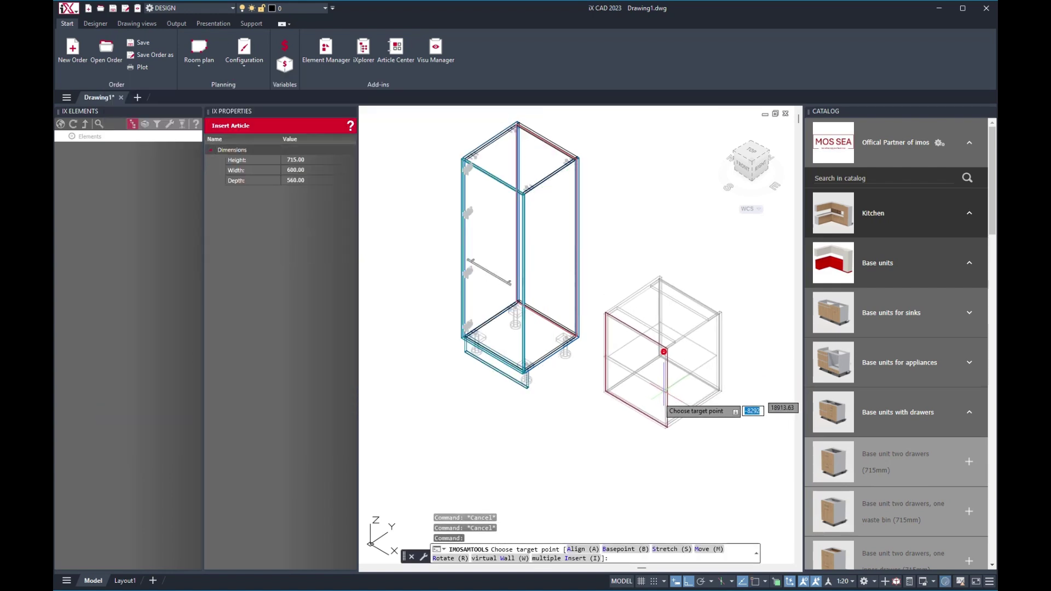
pyautogui.click(611, 366)
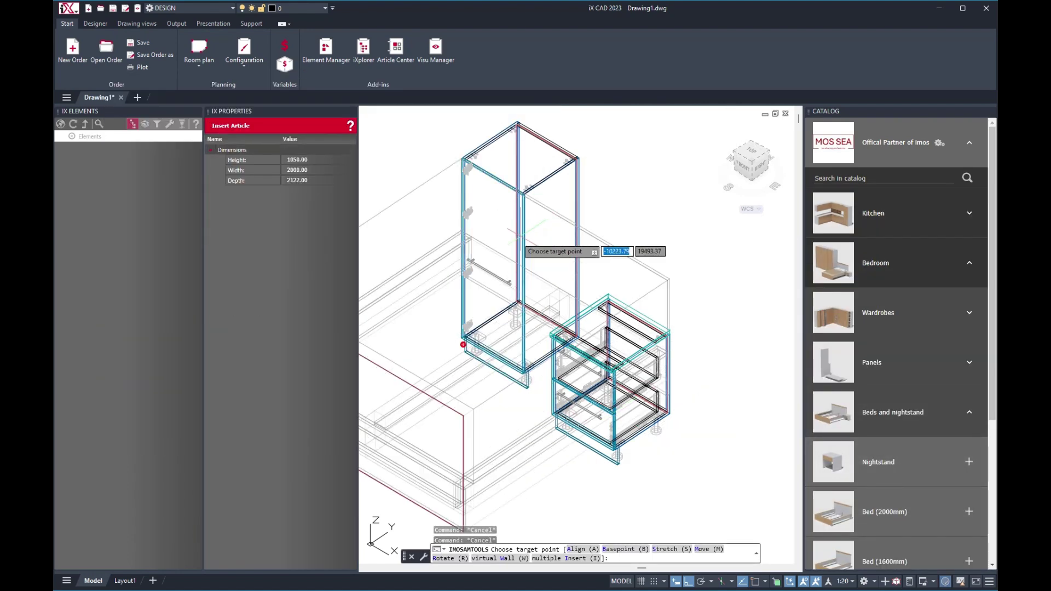
# Place the bed beside the drawer base unit and set the visual style to Realistic.
pyautogui.scroll(-4, 519, 244)
pyautogui.scroll(2, 569, 230)
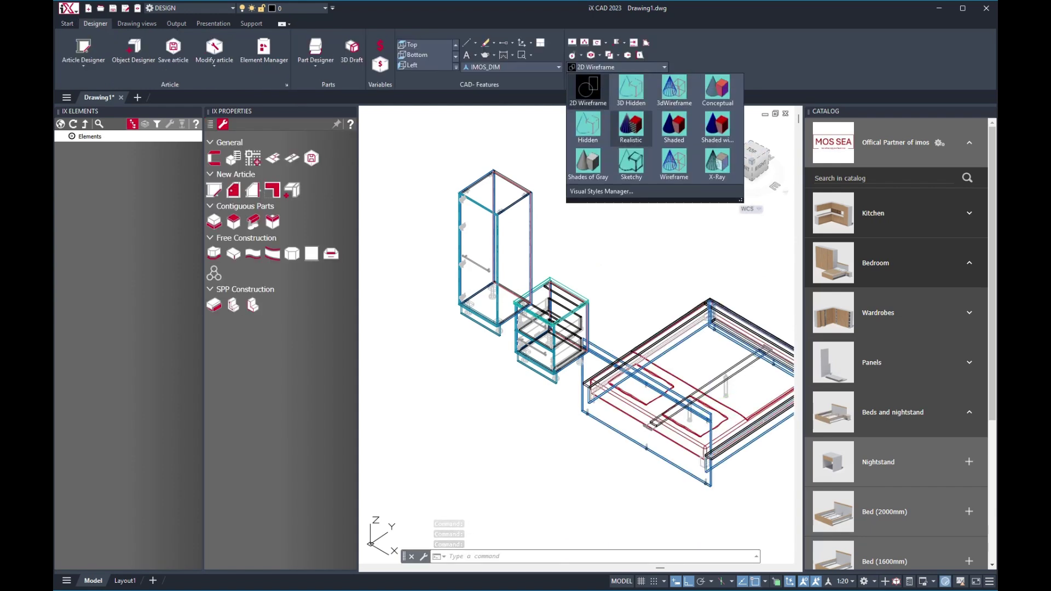
pyautogui.click(630, 128)
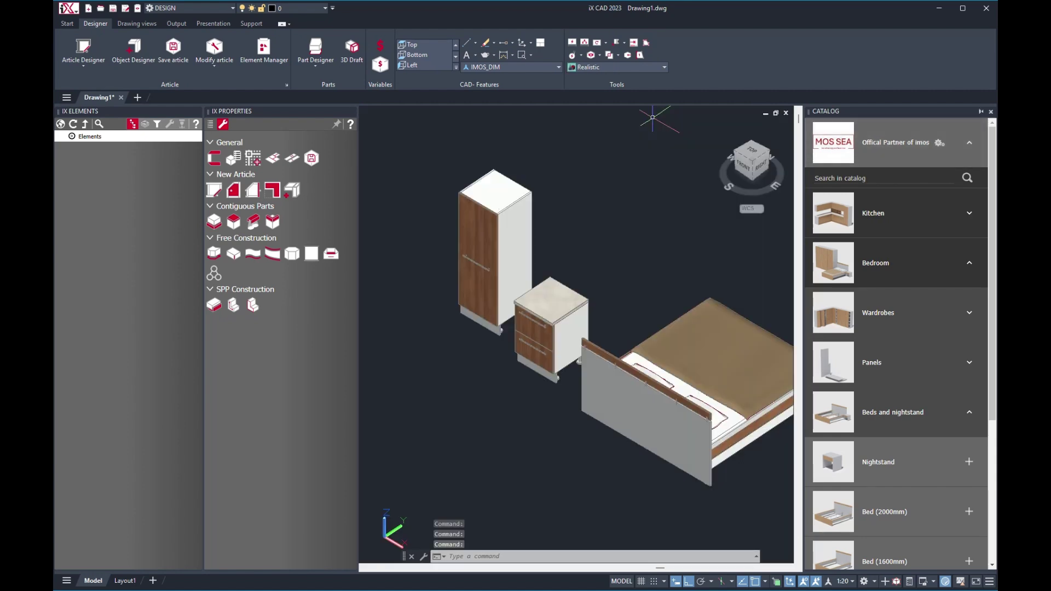
# Close the catalog and inspect the furniture from the top-front edge and the isometric corner.
pyautogui.click(991, 112)
pyautogui.moveTo(756, 241)
pyautogui.keyDown('shift'); pyautogui.mouseDown(button='middle')
pyautogui.moveTo(570, 247)
pyautogui.moveTo(757, 249)
pyautogui.mouseUp(button='middle'); pyautogui.keyUp('shift')
pyautogui.click(937, 160)
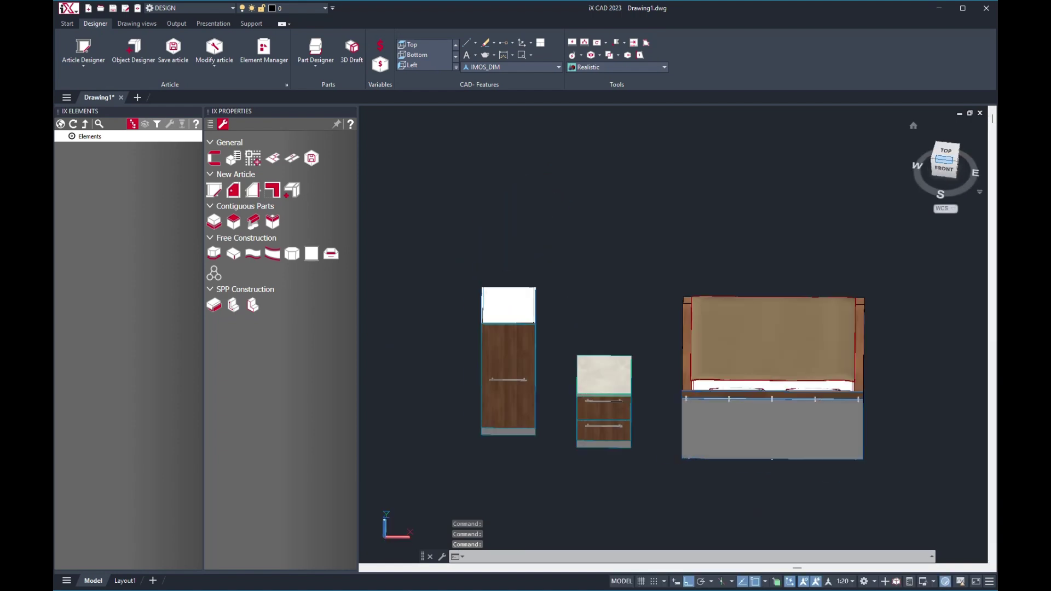
pyautogui.click(957, 159)
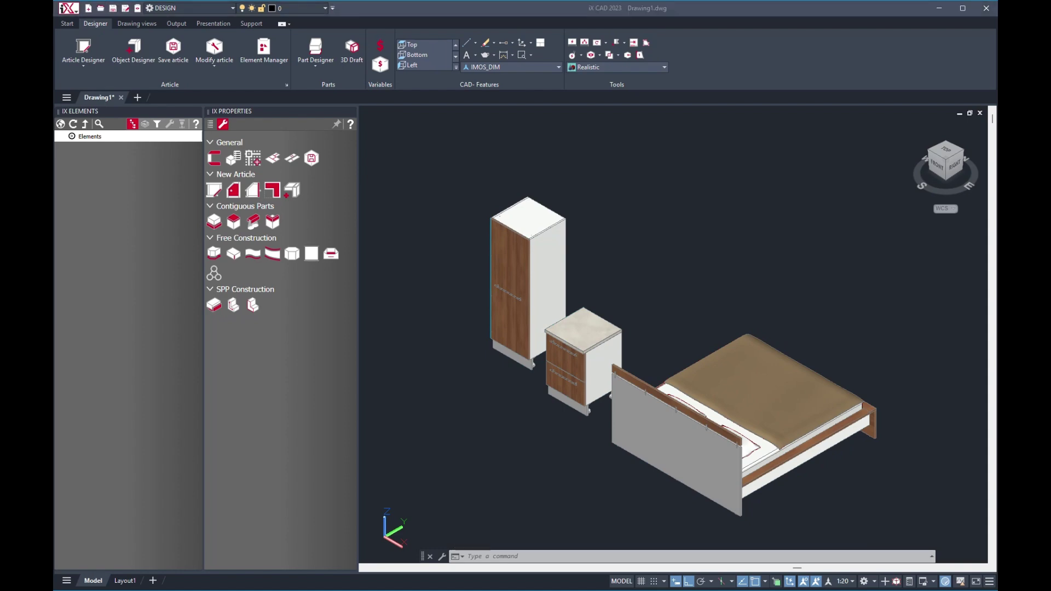
# Examine the Egger 0,8mm ABS edge profile EG_U113_ST15_0_8 in the Element Manager, including its default settings and commercial information.
pyautogui.click(264, 52)
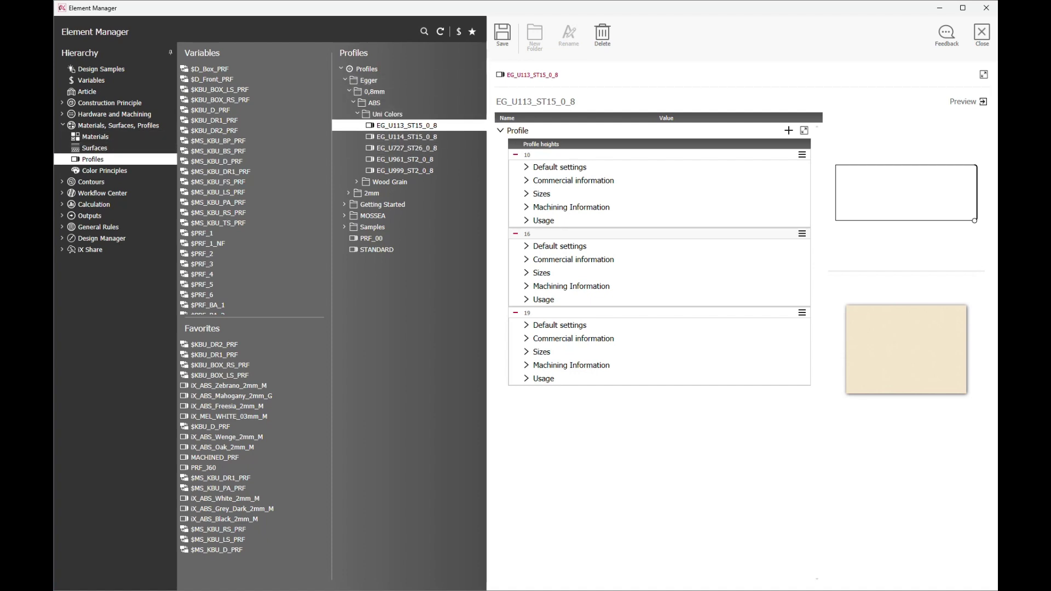
pyautogui.click(366, 69)
pyautogui.click(369, 80)
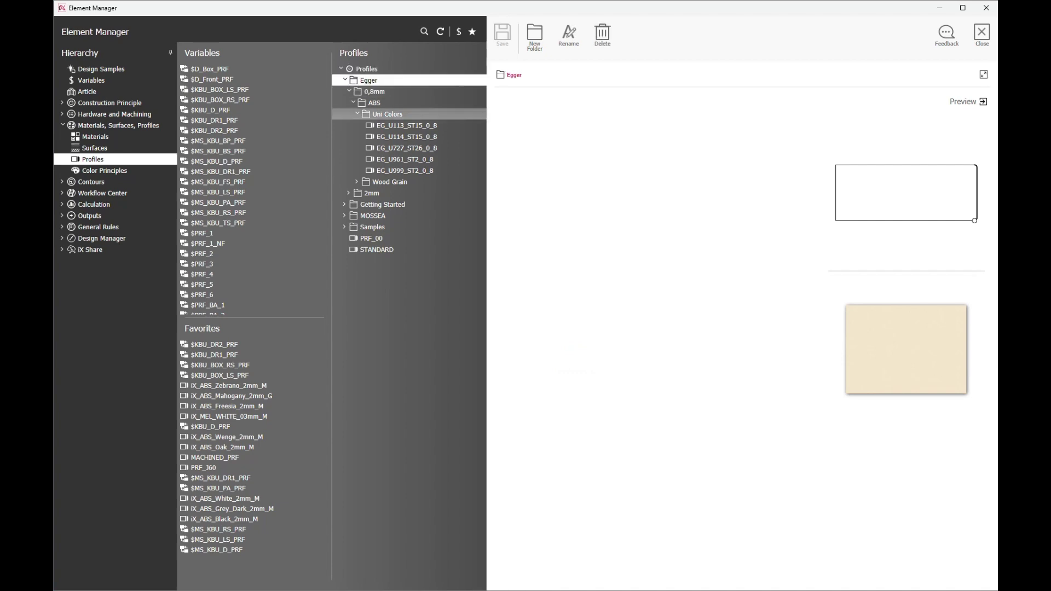
pyautogui.click(374, 103)
pyautogui.click(406, 125)
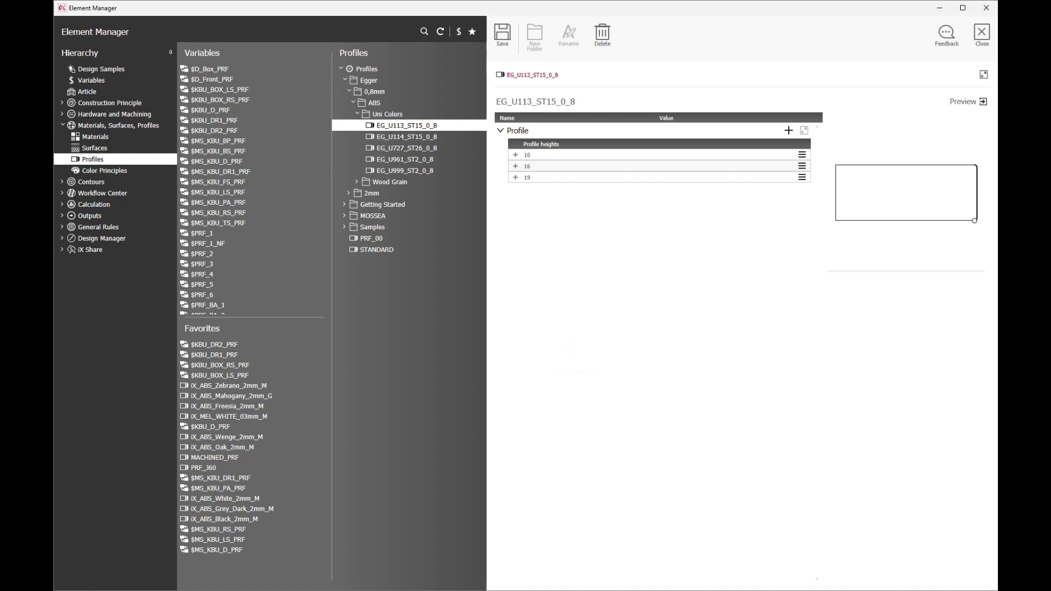
pyautogui.click(526, 167)
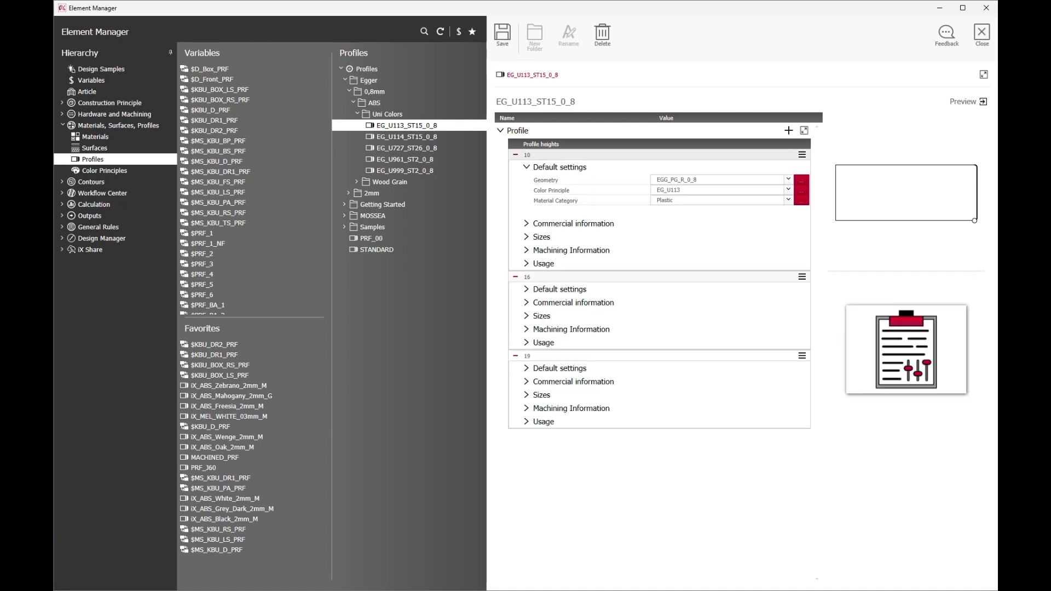
pyautogui.click(527, 223)
# Review the surface definitions and the Egger 19mm wood grain material EG_ED_H1145_ST10_19mm.
pyautogui.click(95, 148)
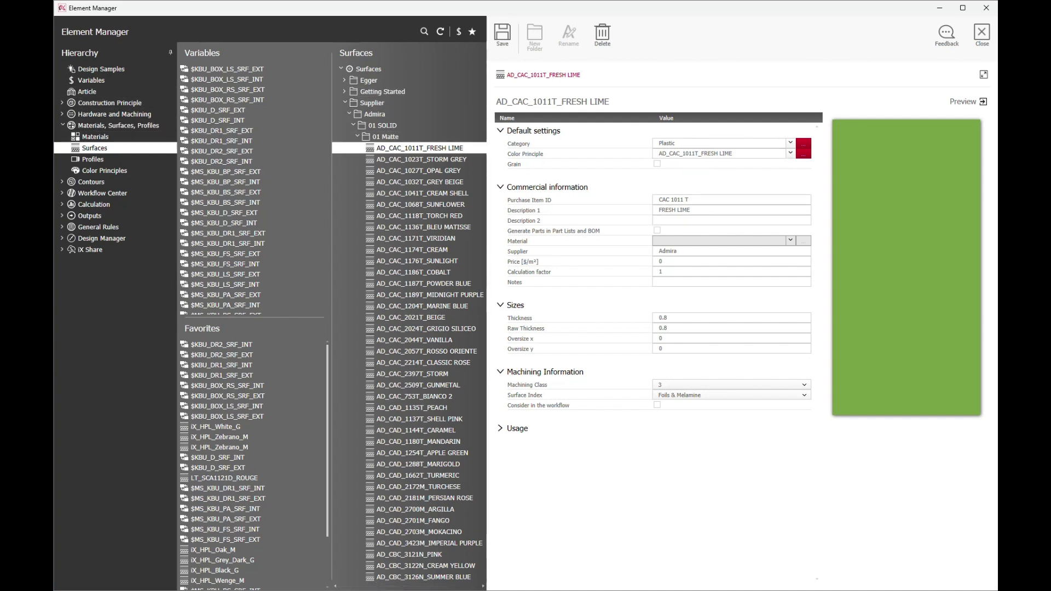
pyautogui.click(95, 136)
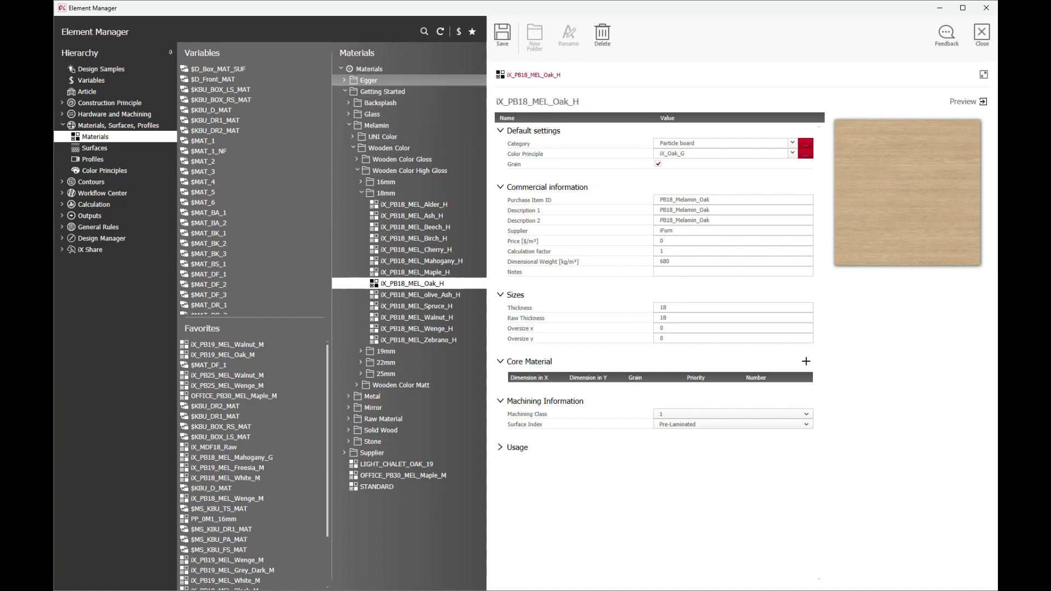
pyautogui.click(344, 81)
pyautogui.click(349, 103)
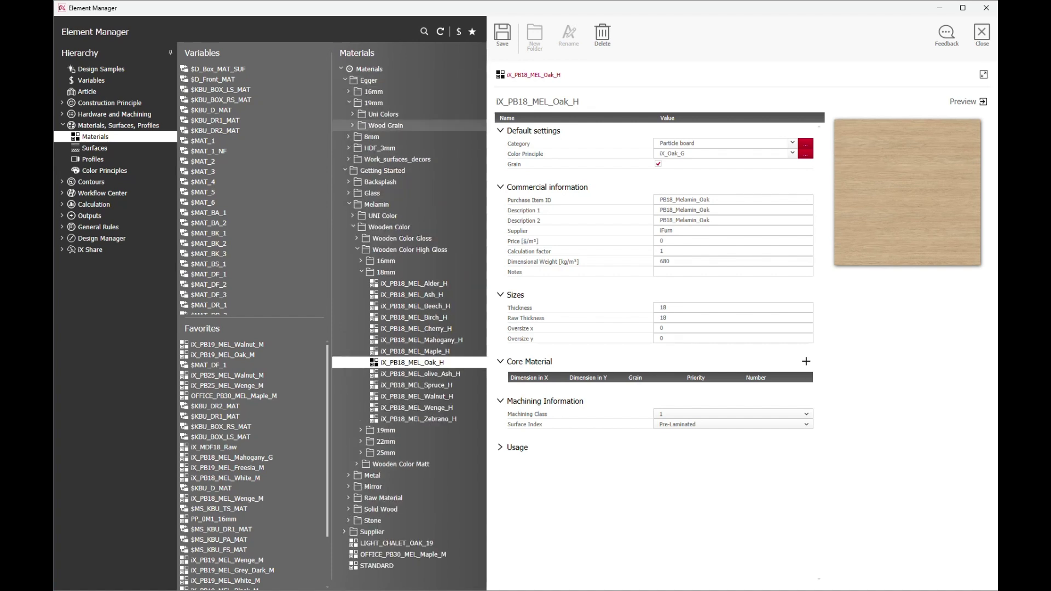
pyautogui.click(353, 125)
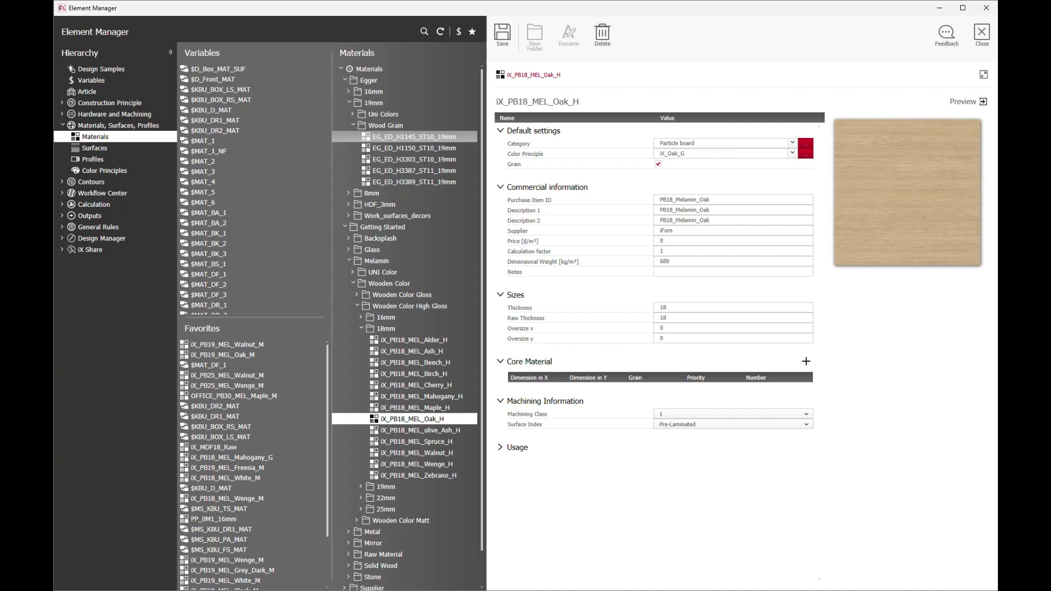
pyautogui.click(414, 136)
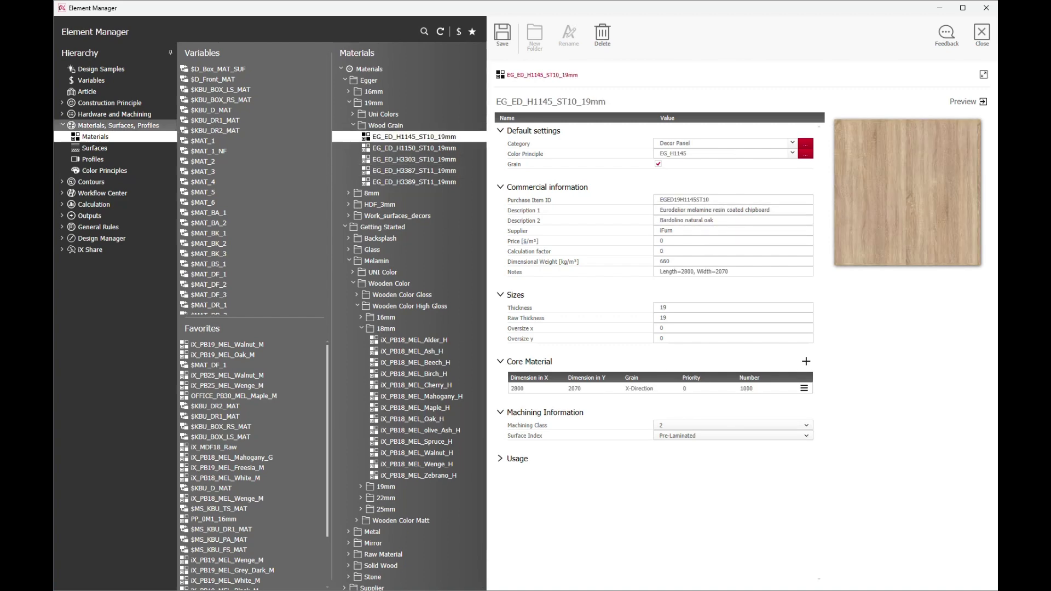
# Review the construction and hinge-side options of the door principle CP_SDO_H_PB_FD, and close the Element Manager.
pyautogui.click(63, 103)
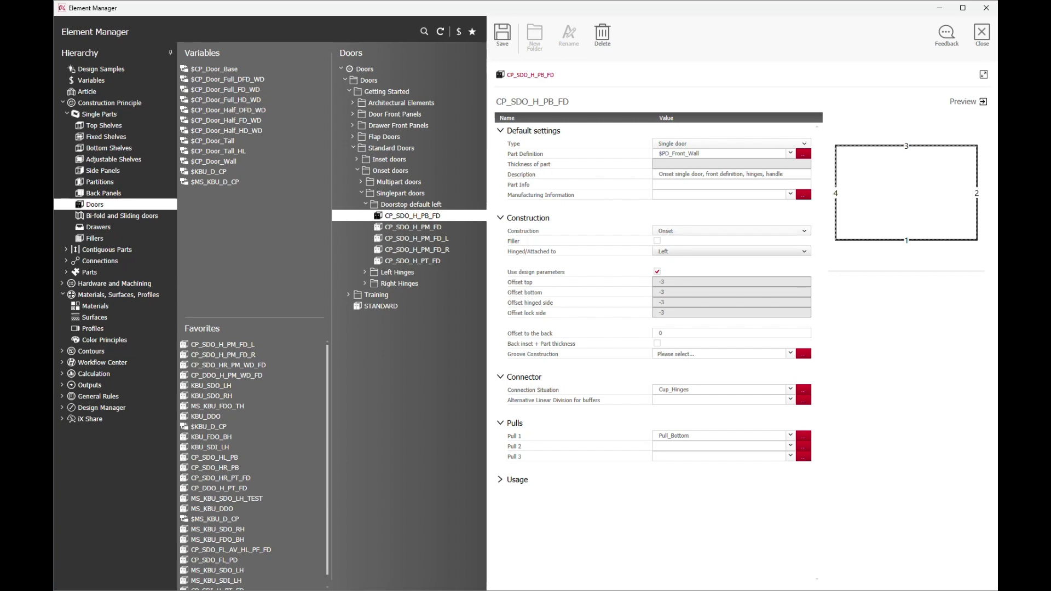
pyautogui.click(803, 252)
pyautogui.click(804, 251)
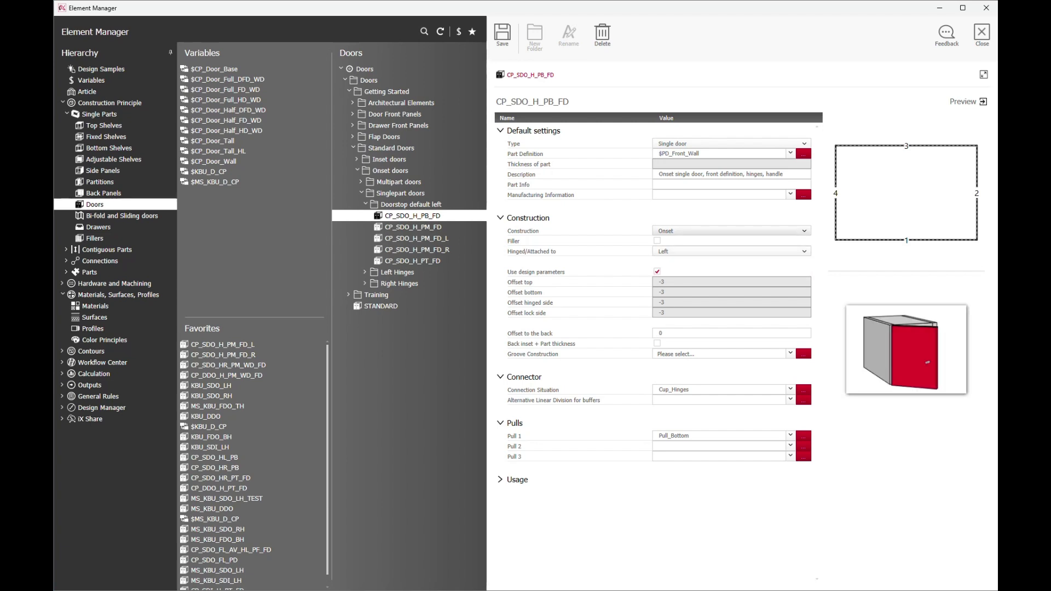
pyautogui.click(804, 231)
pyautogui.click(801, 336)
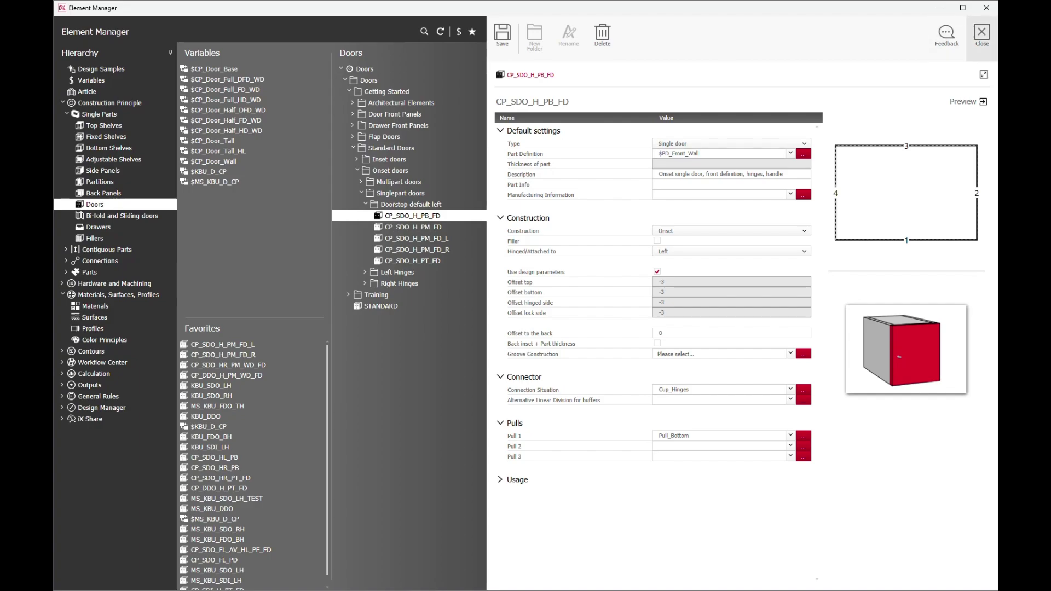
pyautogui.click(982, 36)
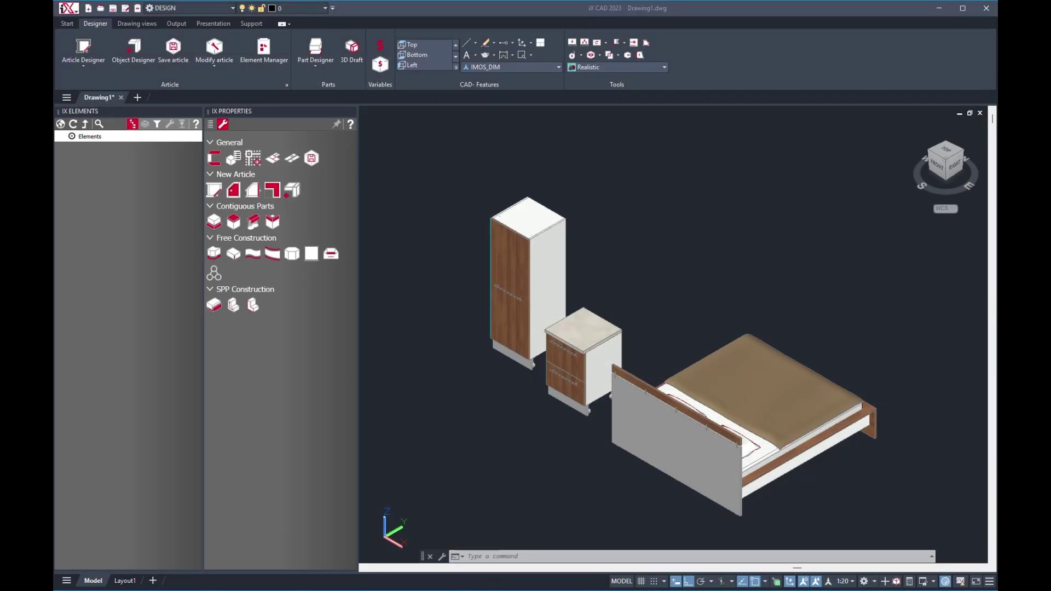
# Delete the tall unit, drawer base unit and bed from the drawing.
pyautogui.click(837, 216)
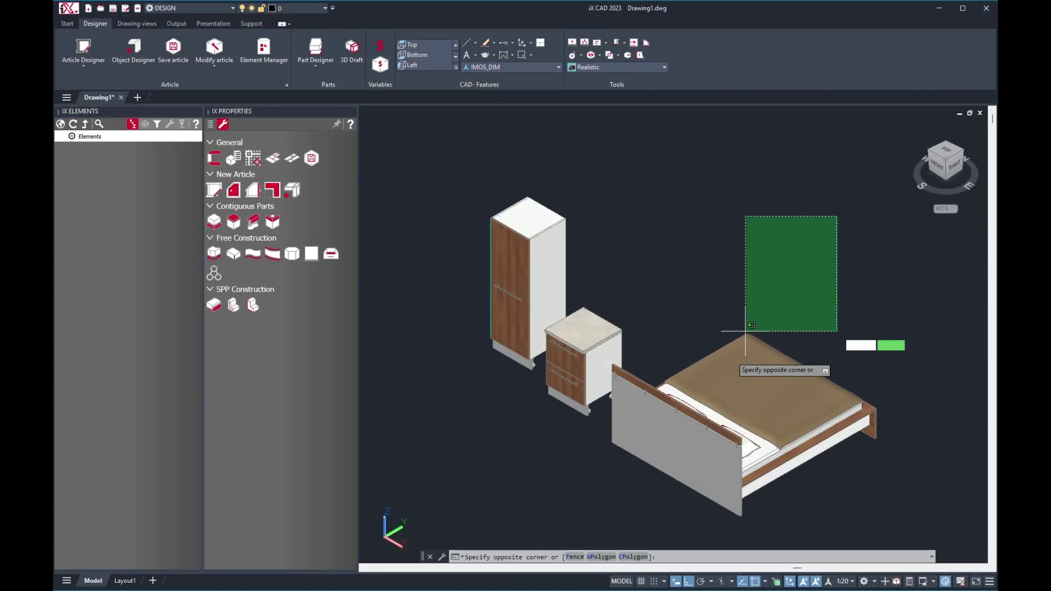
pyautogui.click(508, 488)
pyautogui.press('Delete')
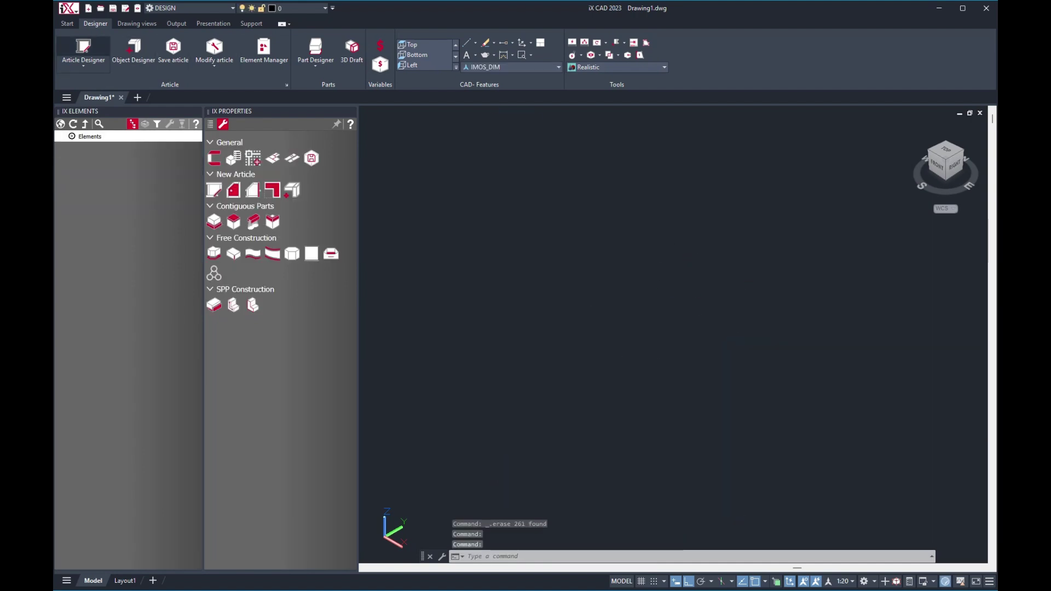
# Start a new article in Article Designer, entering height 900, width 900 and depth 450.
pyautogui.click(83, 47)
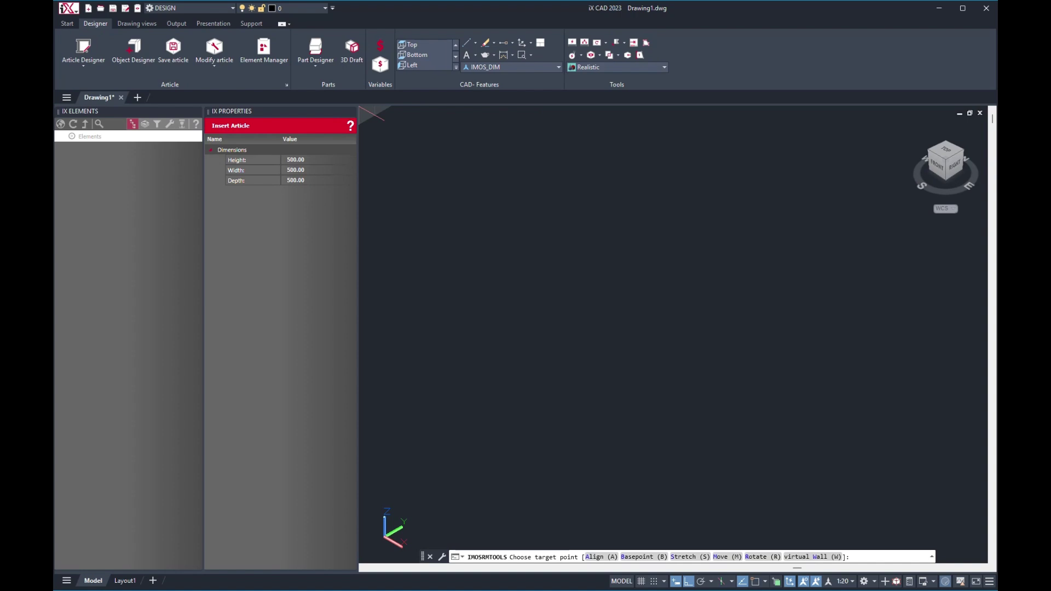
pyautogui.click(308, 160)
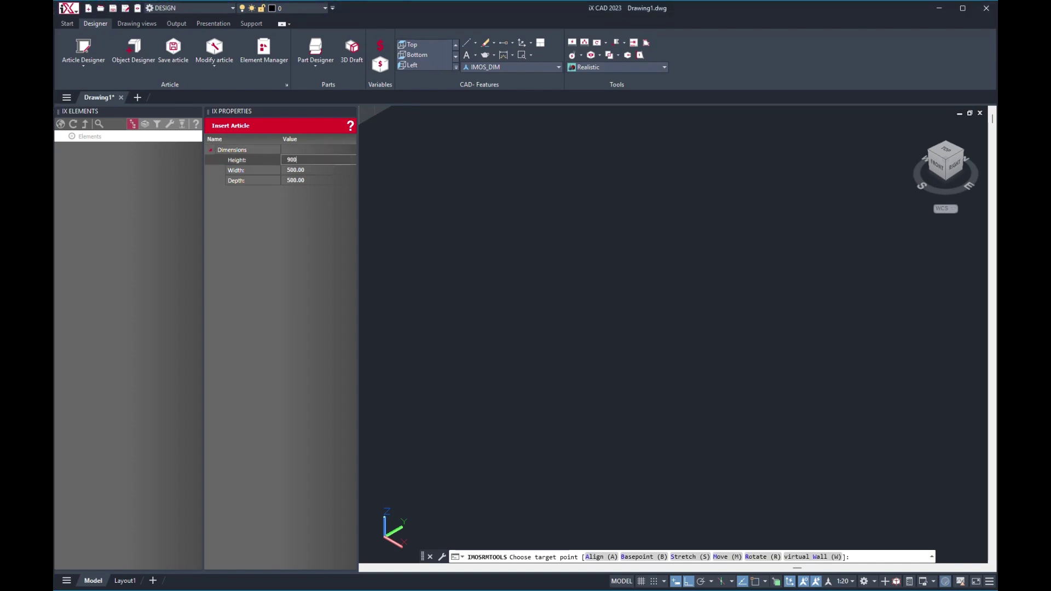
pyautogui.click(308, 170)
pyautogui.moveTo(306, 170); pyautogui.dragTo(298, 170)
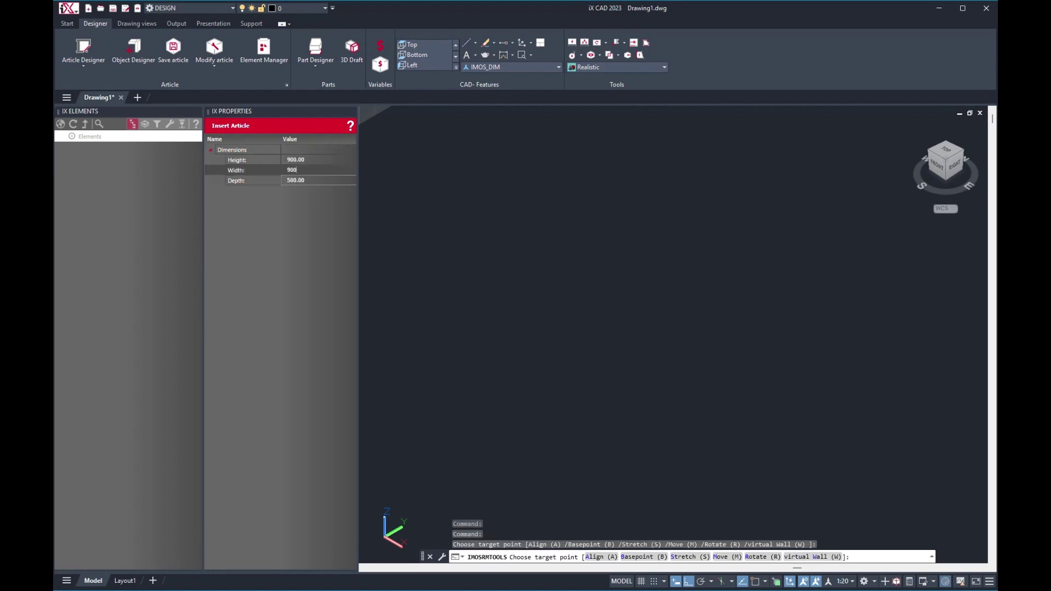
pyautogui.press('Tab')
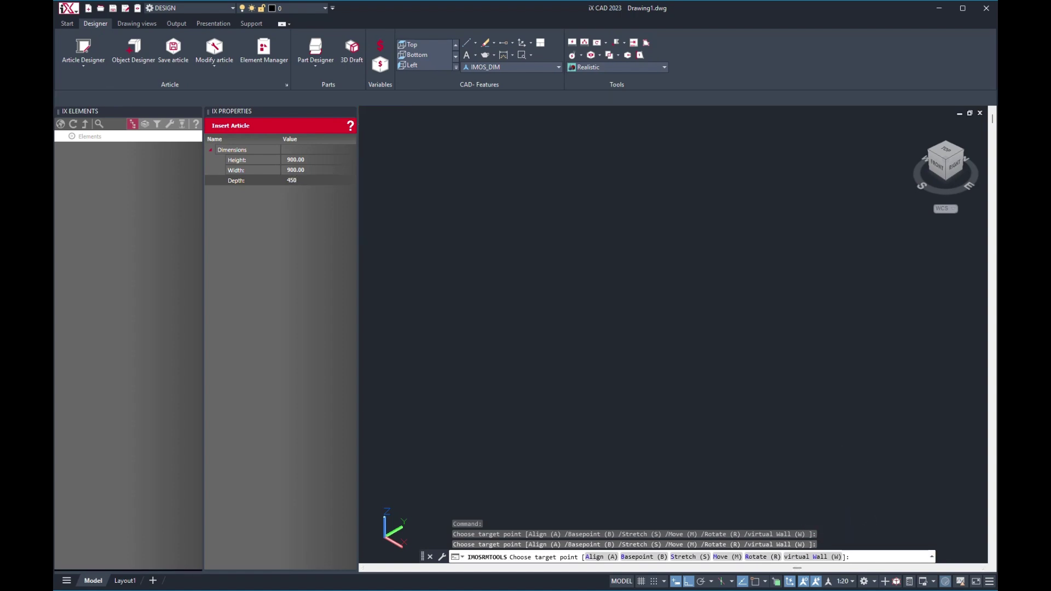
pyautogui.press('Escape')
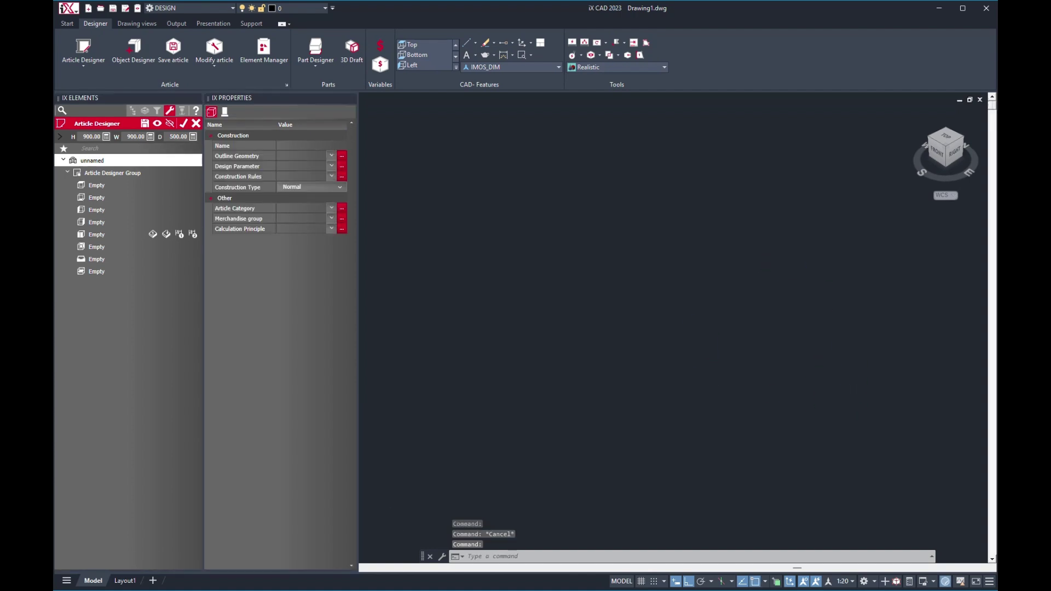
# Set the visual style to 2D Wireframe and fit the new article's outline in the drawing area.
pyautogui.middleClick(479, 122)
pyautogui.middleClick(479, 123)
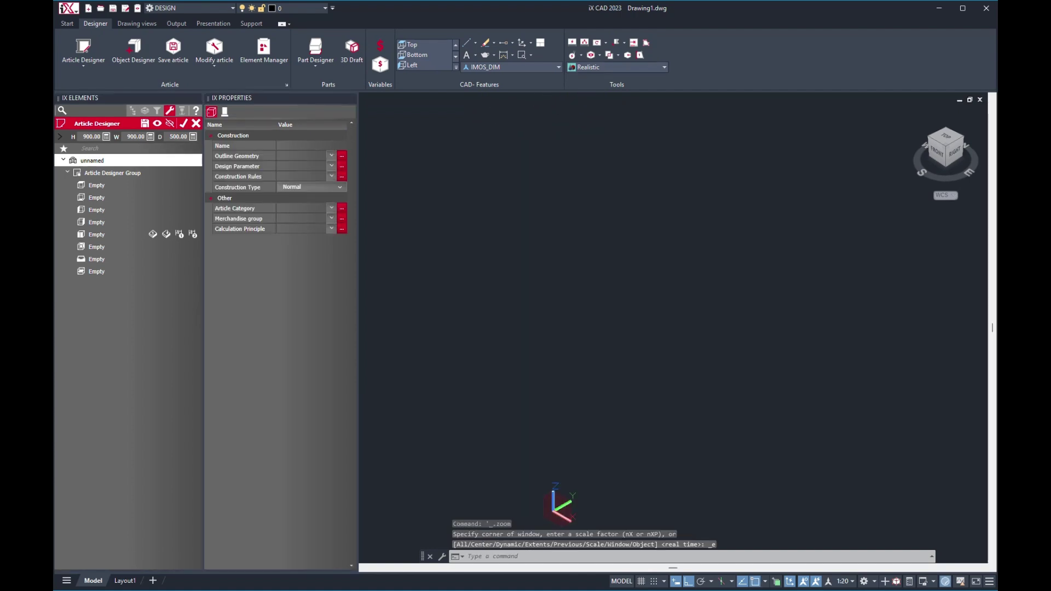
pyautogui.click(664, 67)
pyautogui.click(589, 90)
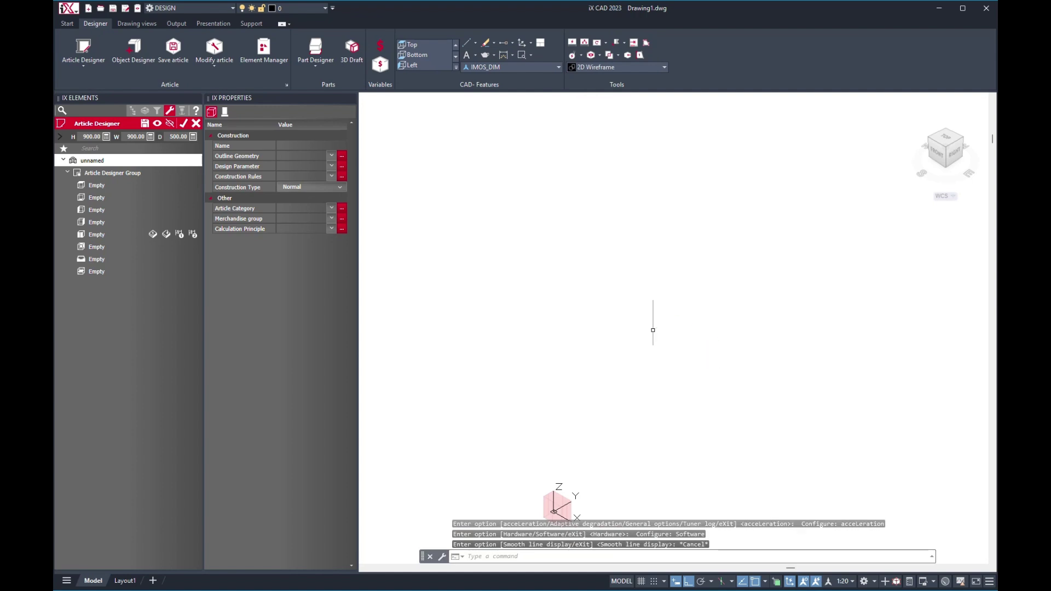
pyautogui.middleClick(652, 329)
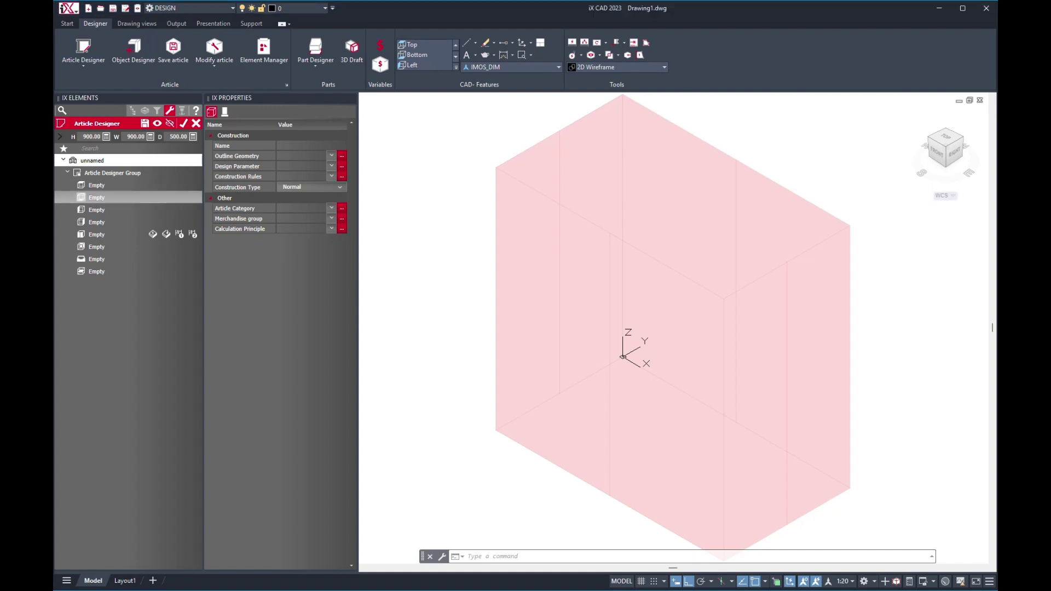
# Add the default top shelf, bottom shelf, left and right side panels and back to the article.
pyautogui.doubleClick(96, 185)
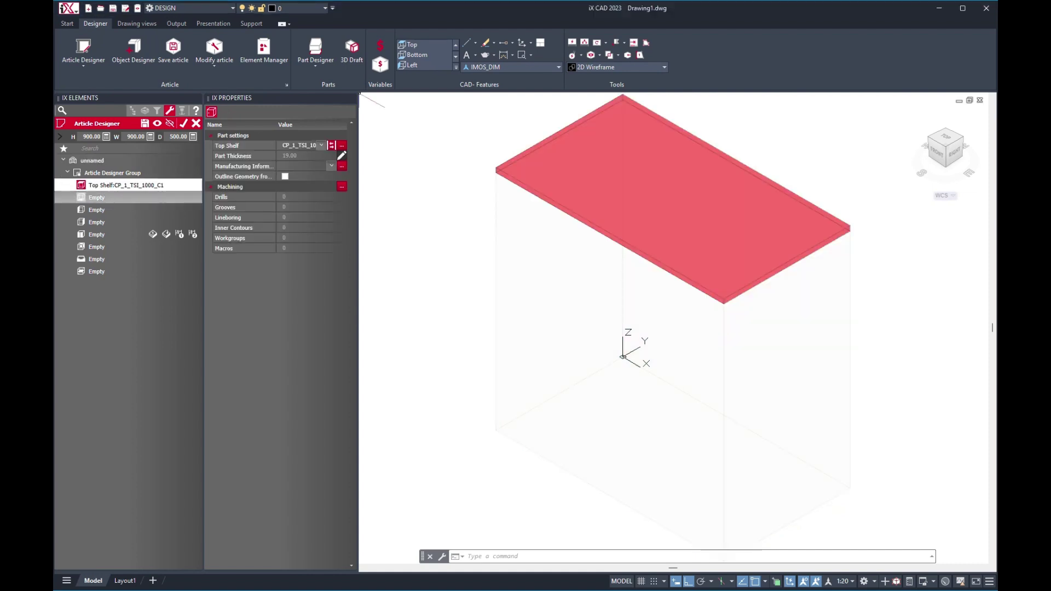
pyautogui.doubleClick(96, 197)
pyautogui.doubleClick(96, 210)
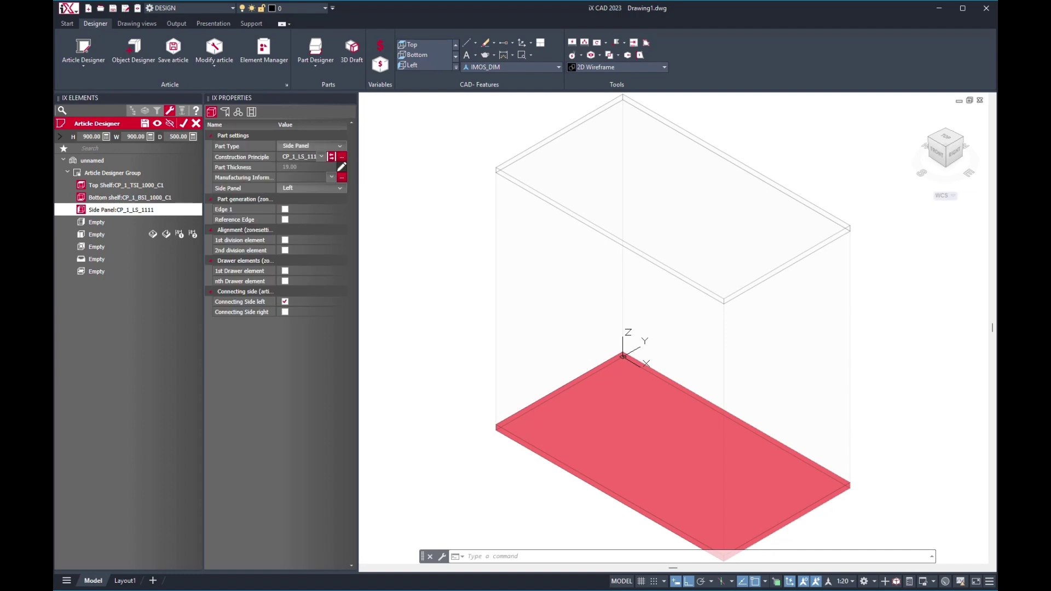
pyautogui.doubleClick(96, 222)
pyautogui.doubleClick(96, 246)
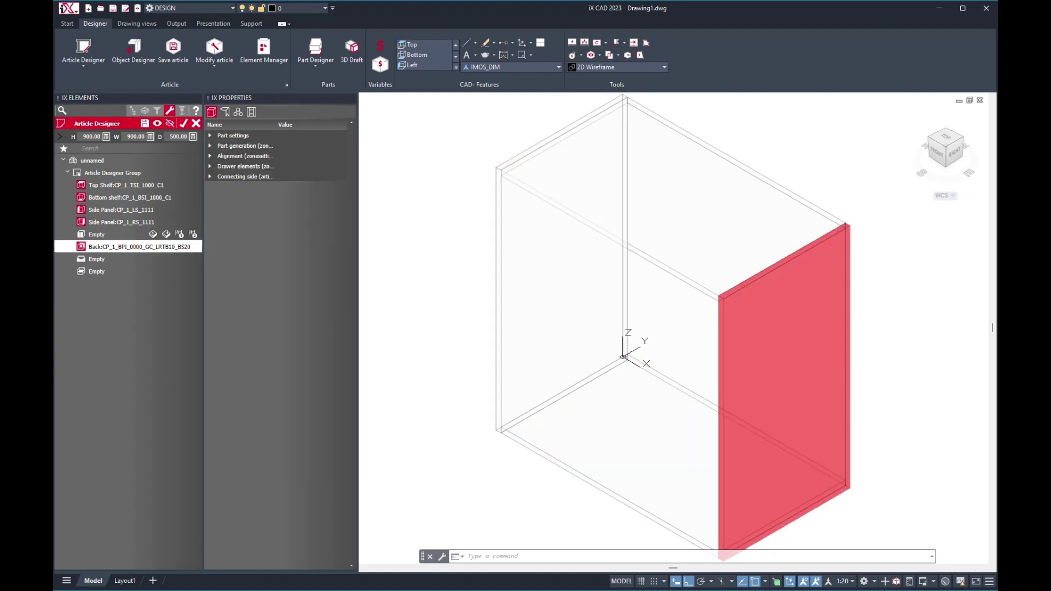
# Divide the cabinet interior horizontally with a fixed shelf at a linear division of 3:1.
pyautogui.doubleClick(97, 271)
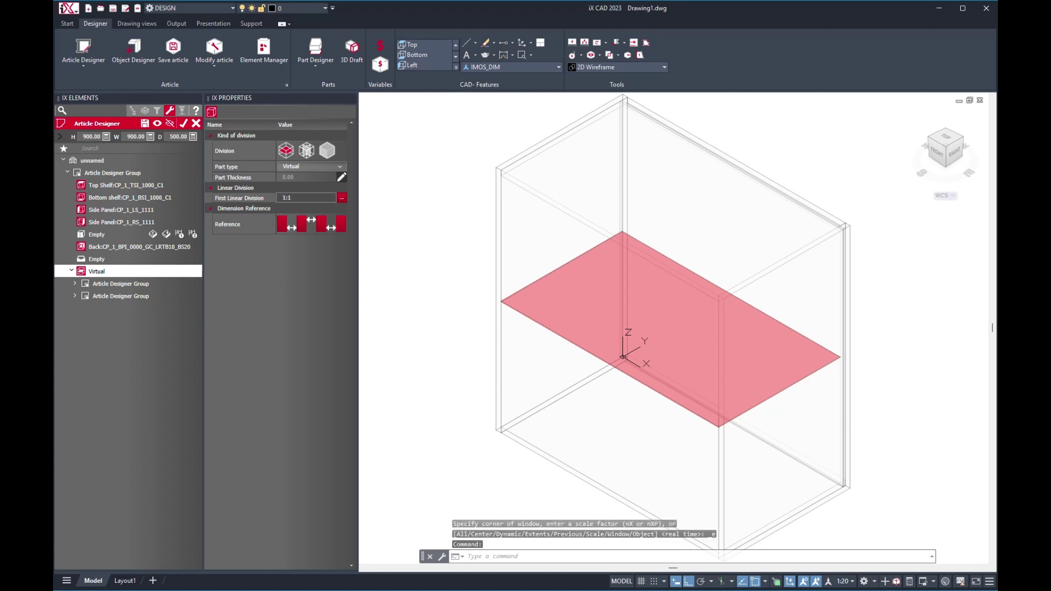
pyautogui.click(340, 166)
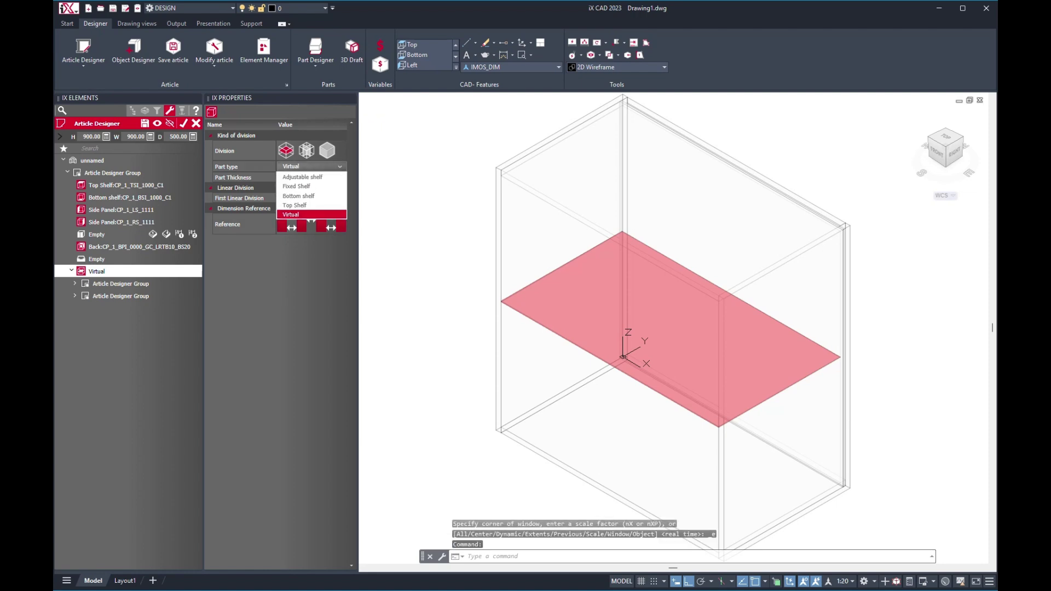
pyautogui.click(306, 187)
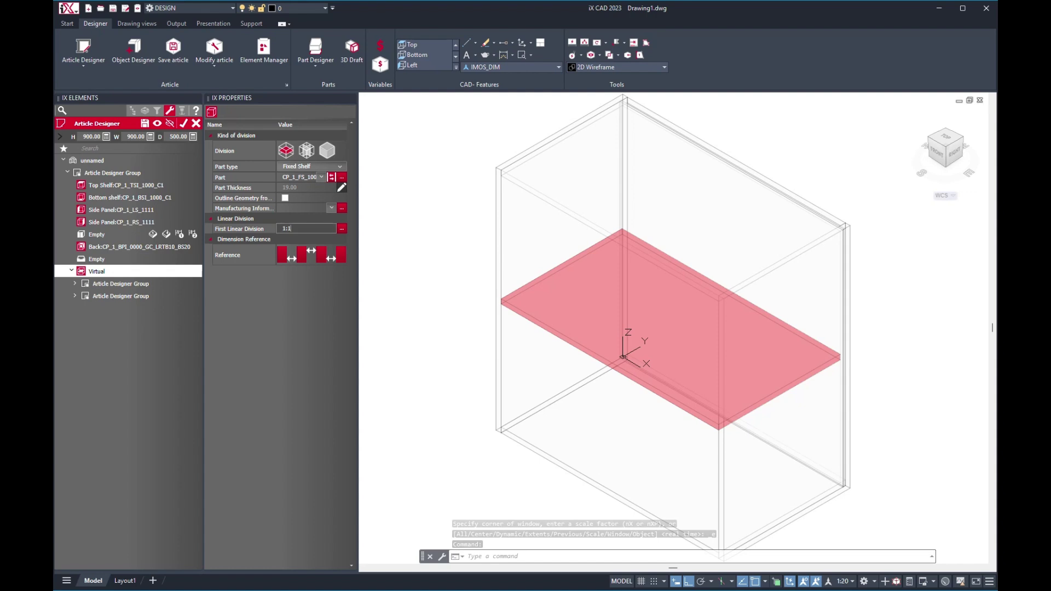
pyautogui.doubleClick(286, 229)
pyautogui.write('1')
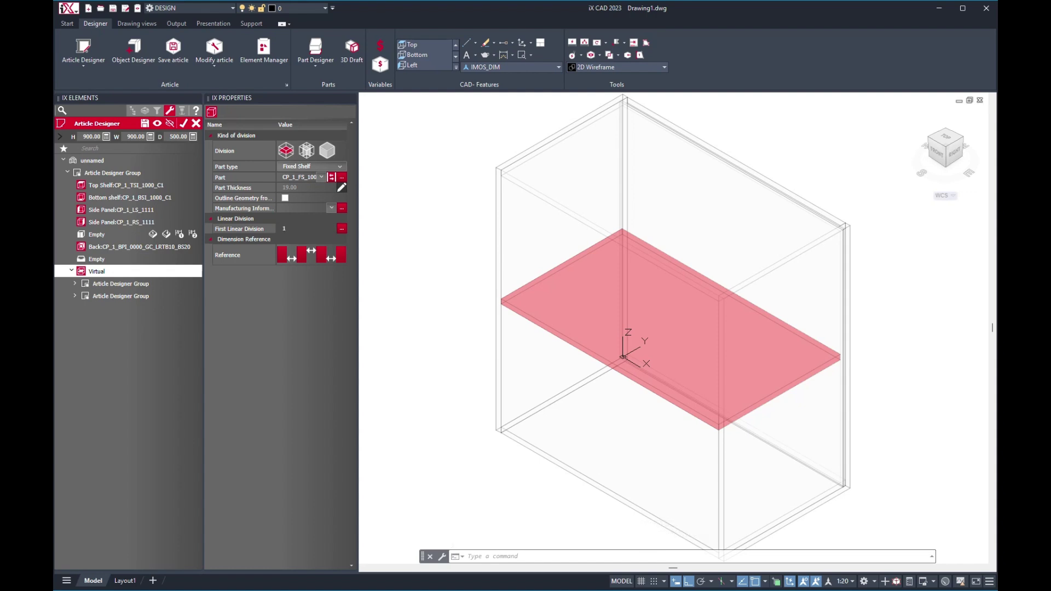
pyautogui.write(':1')
pyautogui.press('Return')
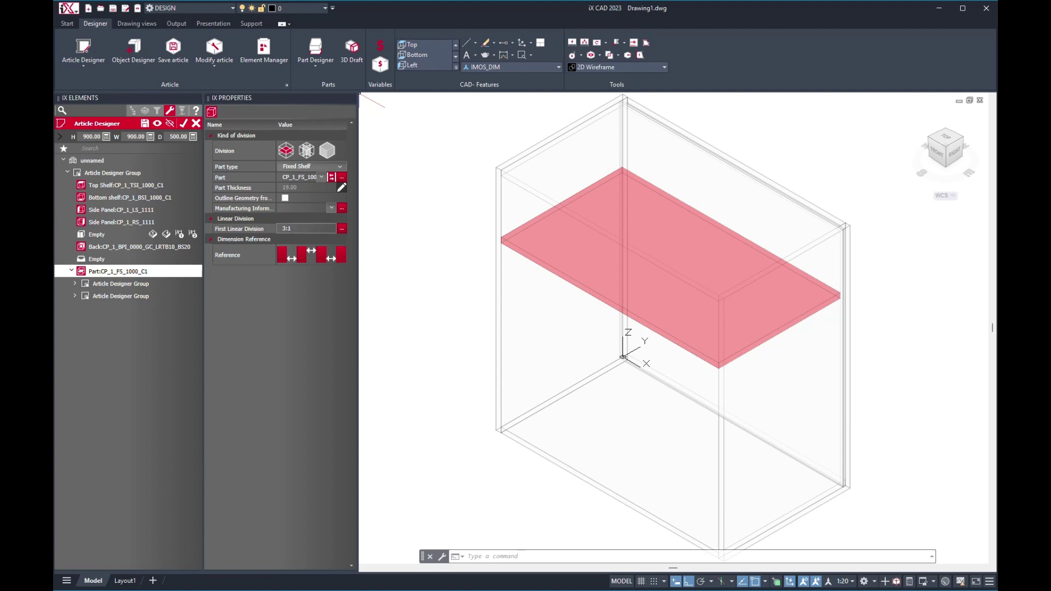
# Set the shelf's linear division to 2:1 and change its part type to Adjustable shelf.
pyautogui.click(291, 228)
pyautogui.press('Return')
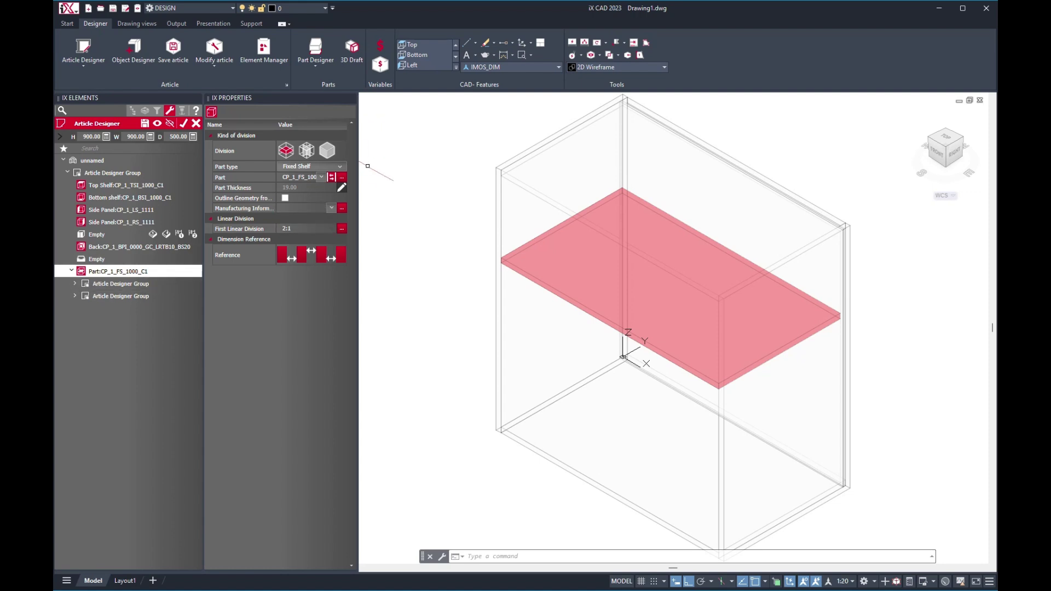
pyautogui.click(309, 166)
pyautogui.click(306, 174)
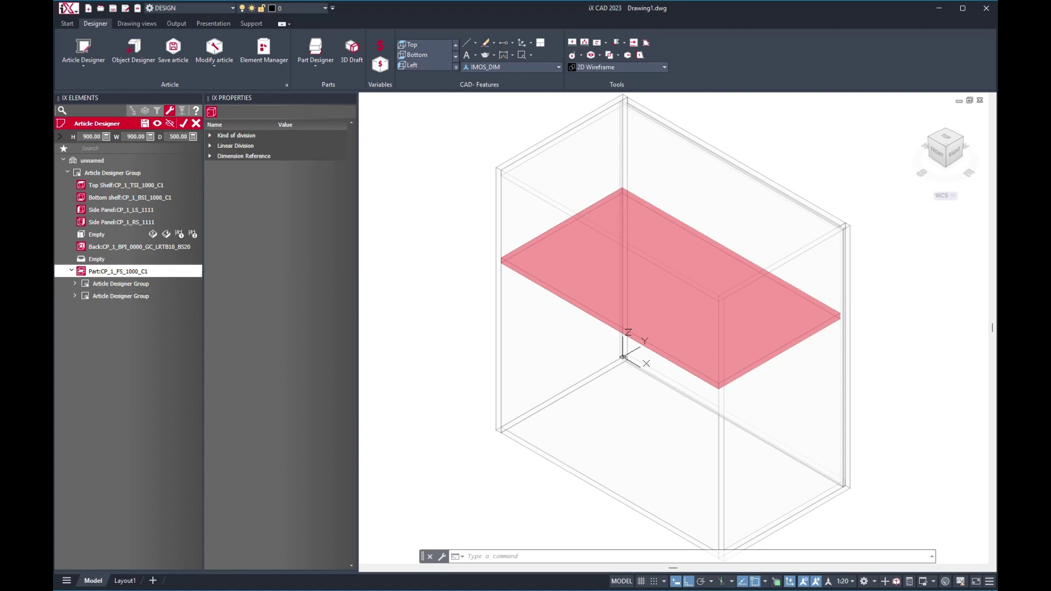
# Add a double door to the cabinet front and generate the finished article in the drawing.
pyautogui.click(109, 234)
pyautogui.click(307, 162)
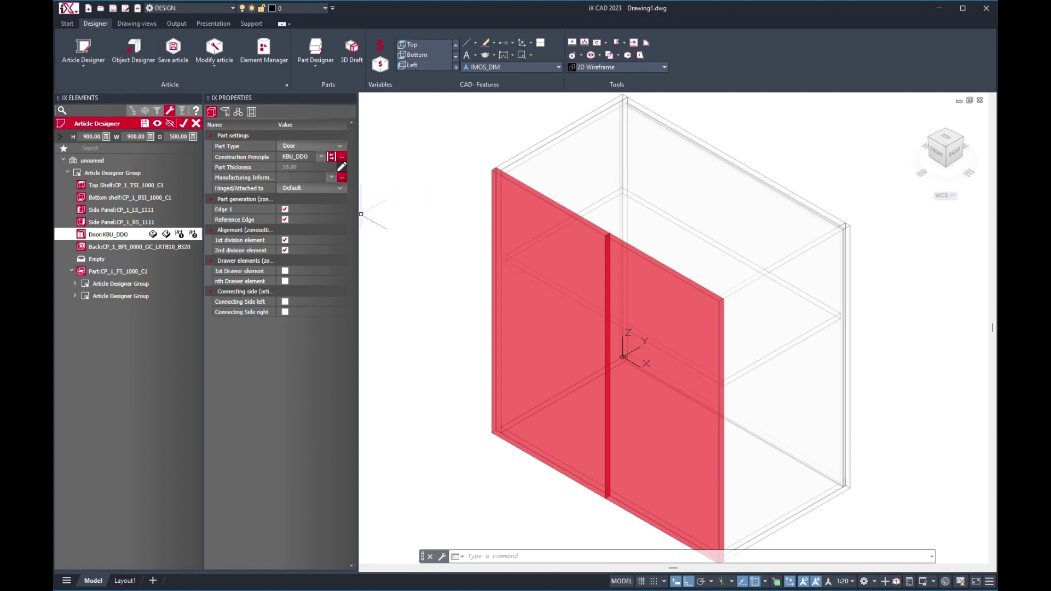
pyautogui.click(184, 123)
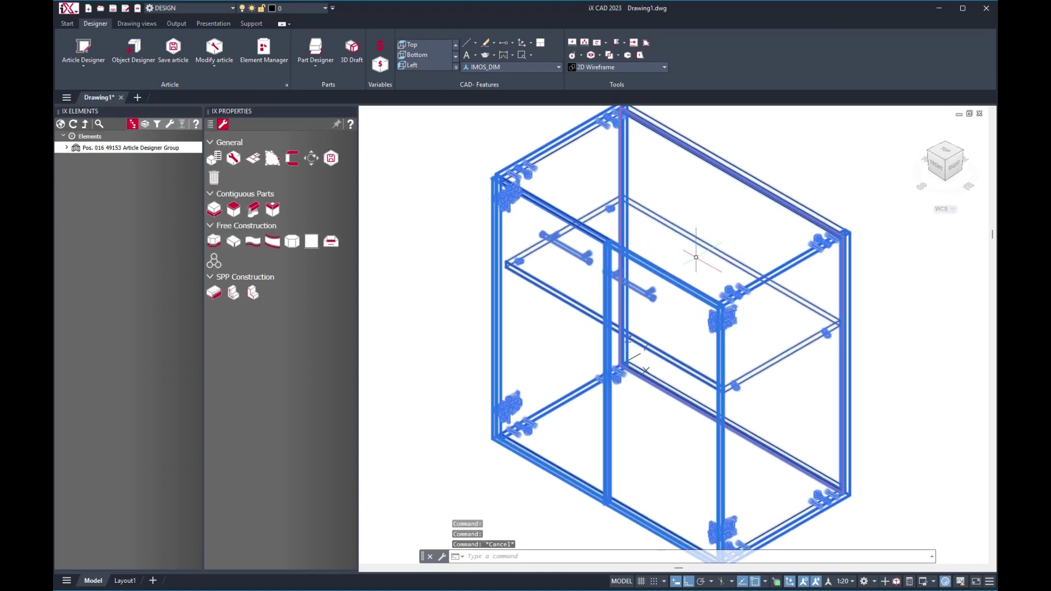
# Display the generated cabinet in an isometric view with the Realistic visual style.
pyautogui.keyDown('shift'); pyautogui.moveTo(729, 249); pyautogui.dragTo(679, 274, button='middle'); pyautogui.keyUp('shift')
pyautogui.press('Escape')
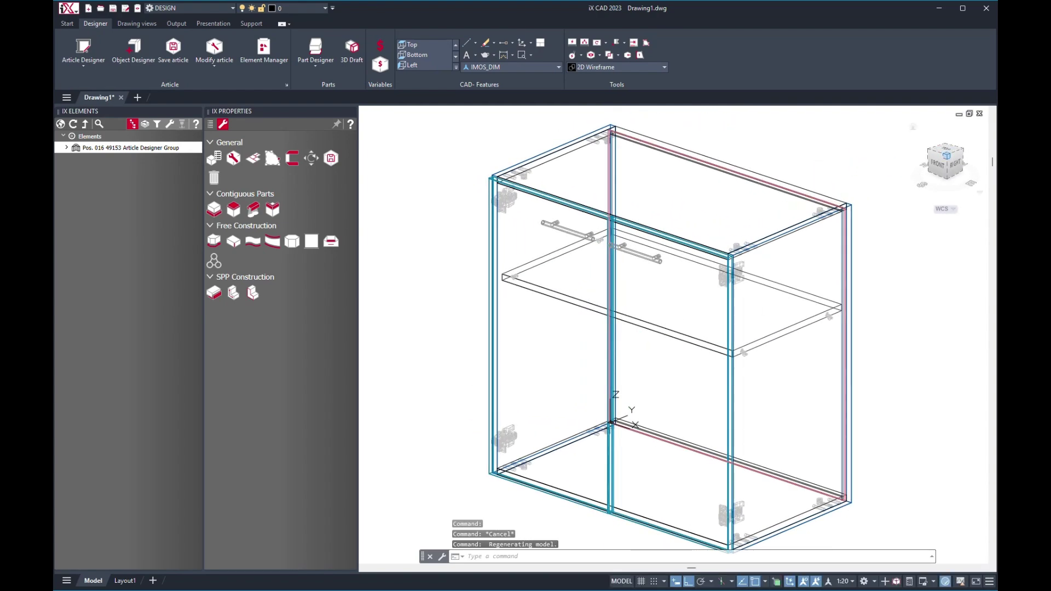
pyautogui.click(947, 156)
pyautogui.click(664, 67)
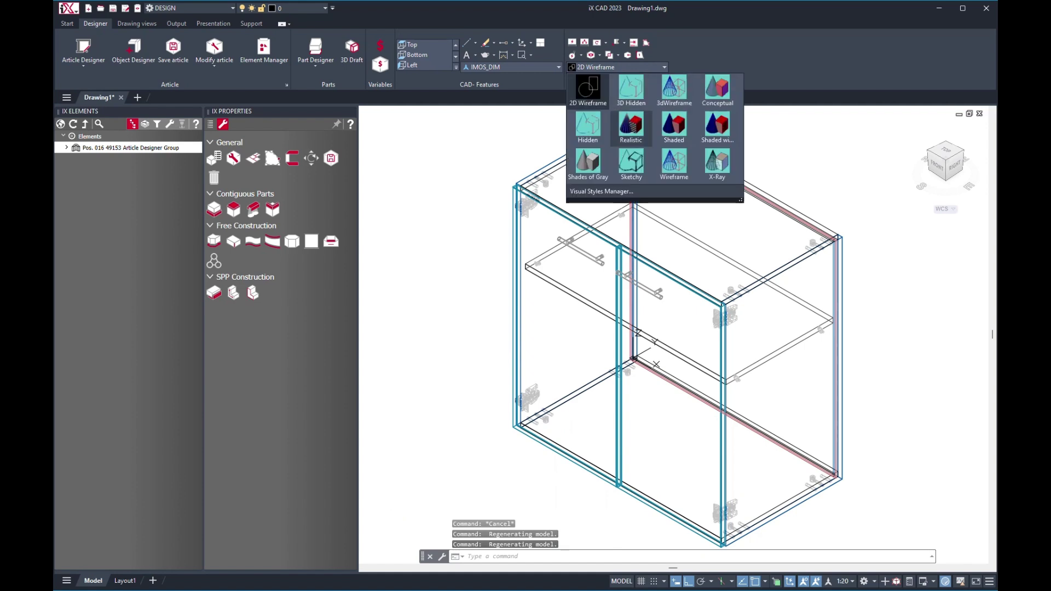
pyautogui.click(718, 90)
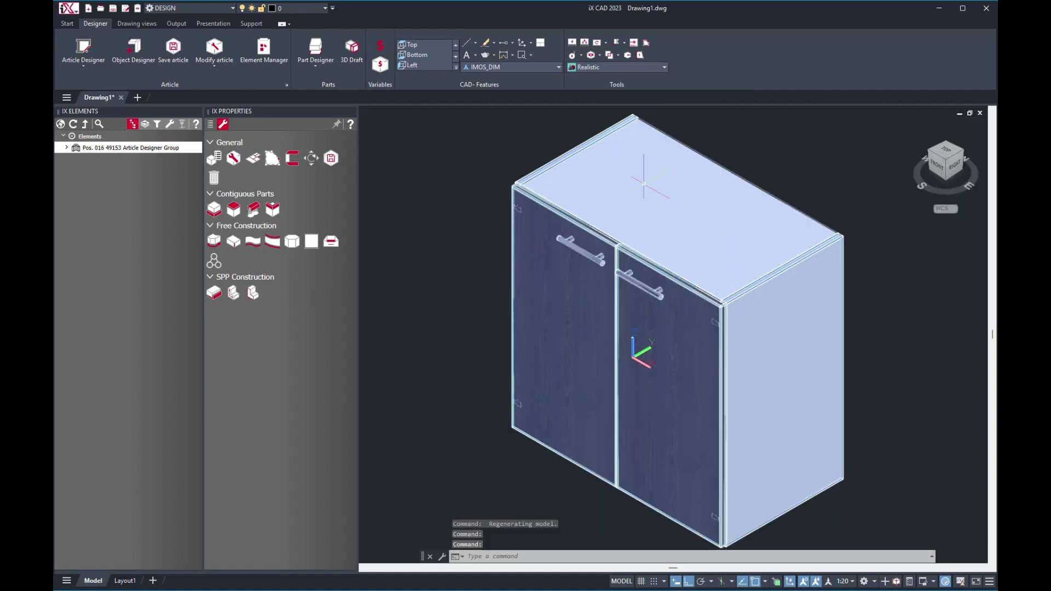
# Examine the rendered cabinet from the back and from above, ending in the front-right isometric view.
pyautogui.keyDown('shift'); pyautogui.moveTo(644, 184); pyautogui.dragTo(811, 168, button='middle'); pyautogui.keyUp('shift')
pyautogui.keyDown('shift'); pyautogui.moveTo(640, 268); pyautogui.dragTo(794, 263, button='middle'); pyautogui.keyUp('shift')
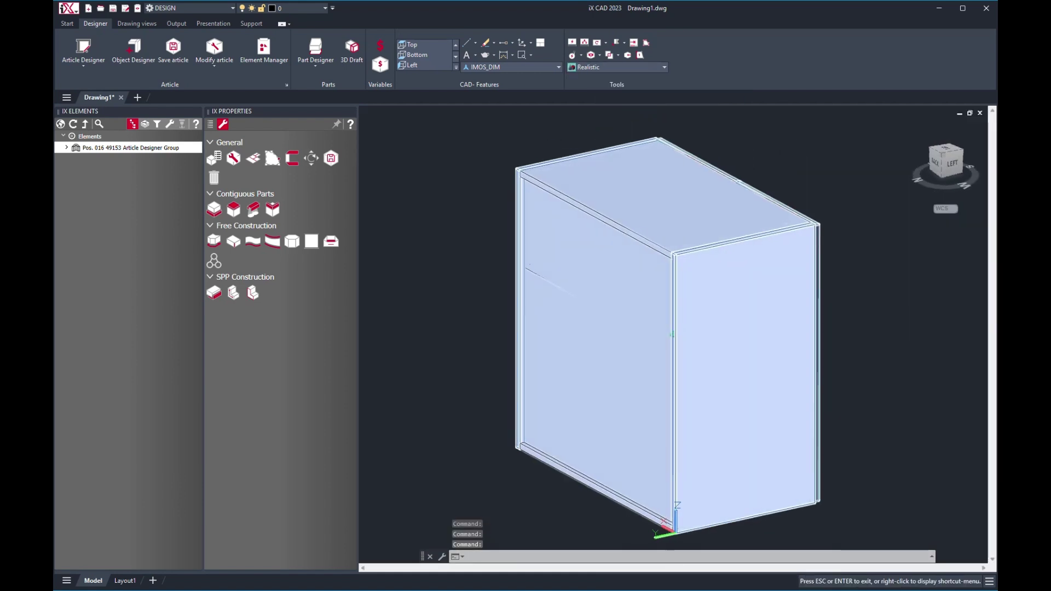
pyautogui.keyDown('shift'); pyautogui.moveTo(558, 290); pyautogui.dragTo(572, 290, button='middle'); pyautogui.keyUp('shift')
pyautogui.moveTo(572, 290); pyautogui.dragTo(854, 230, button='middle')
pyautogui.scroll(2, 855, 230)
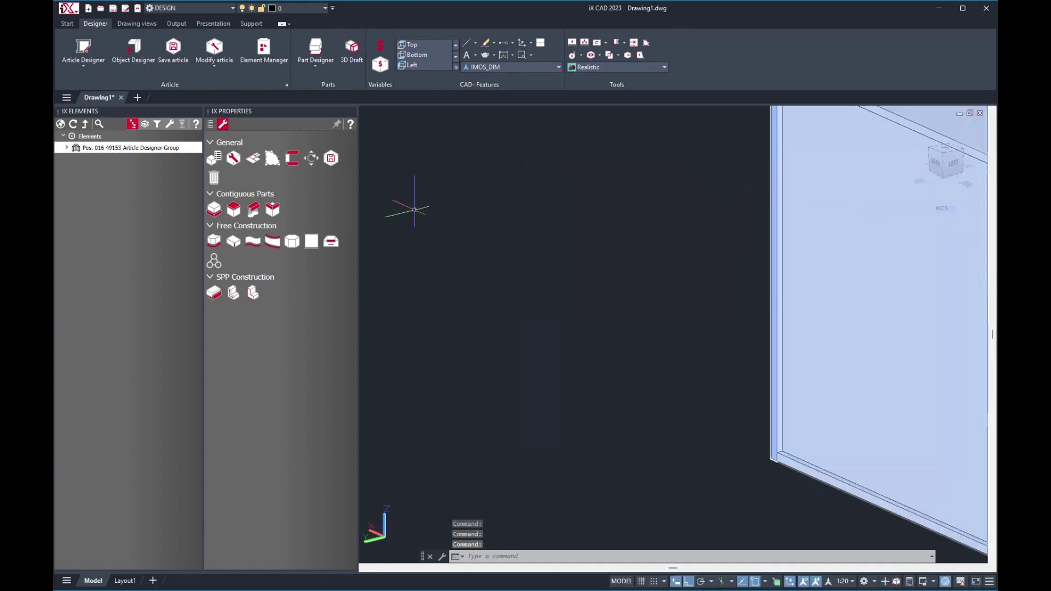
pyautogui.click(61, 124)
pyautogui.click(946, 150)
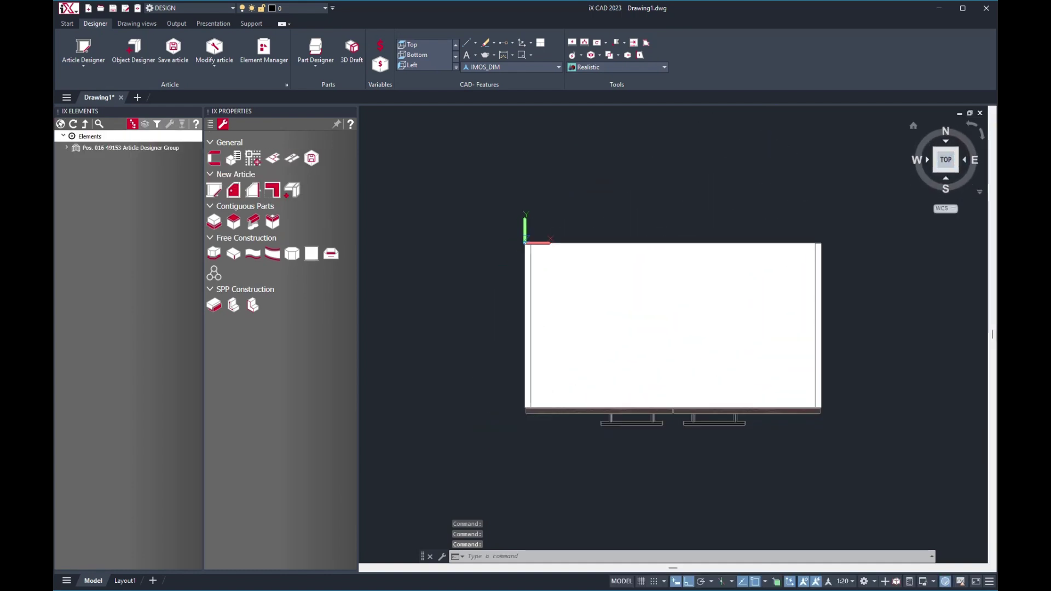
pyautogui.click(956, 170)
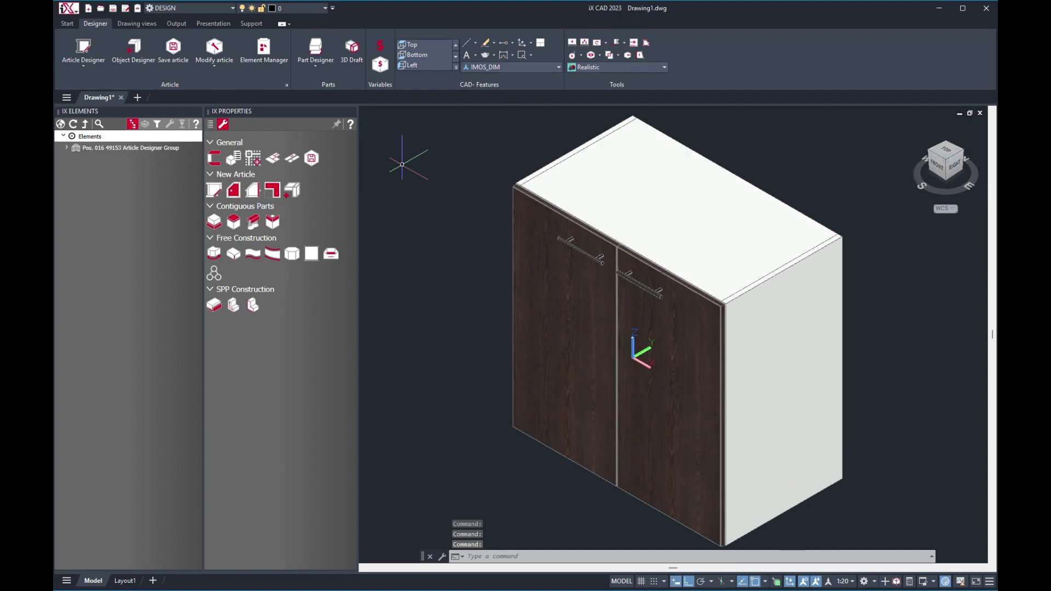
# Switch the visual style to 2D Wireframe and examine the cabinet's hinges, connectors and handles up close.
pyautogui.click(664, 67)
pyautogui.click(585, 83)
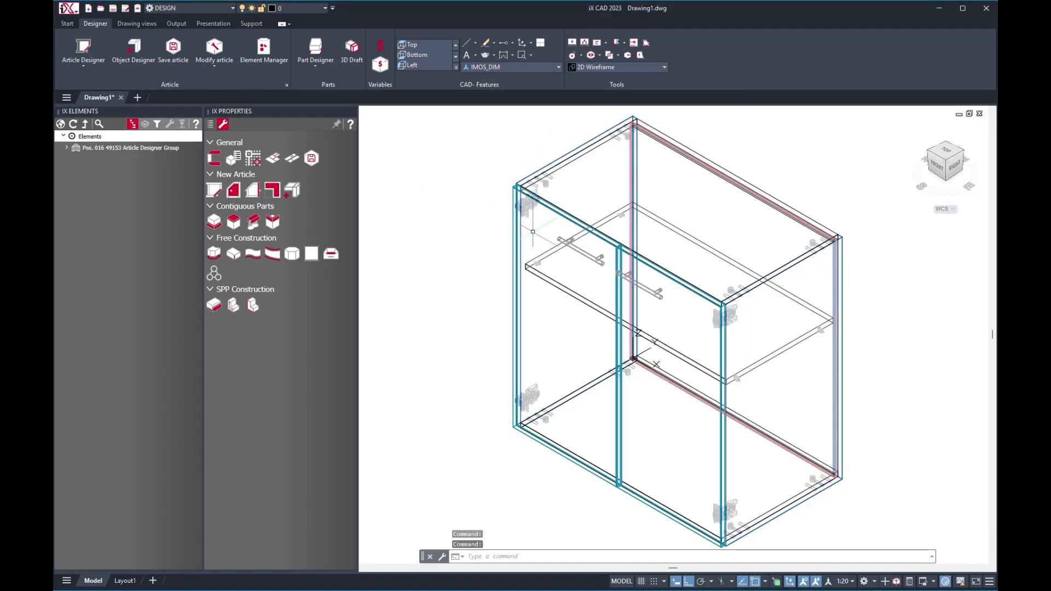
pyautogui.scroll(4, 534, 229)
pyautogui.moveTo(541, 156); pyautogui.dragTo(614, 298, button='middle')
pyautogui.scroll(3, 616, 288)
pyautogui.moveTo(635, 236); pyautogui.dragTo(671, 380, button='middle')
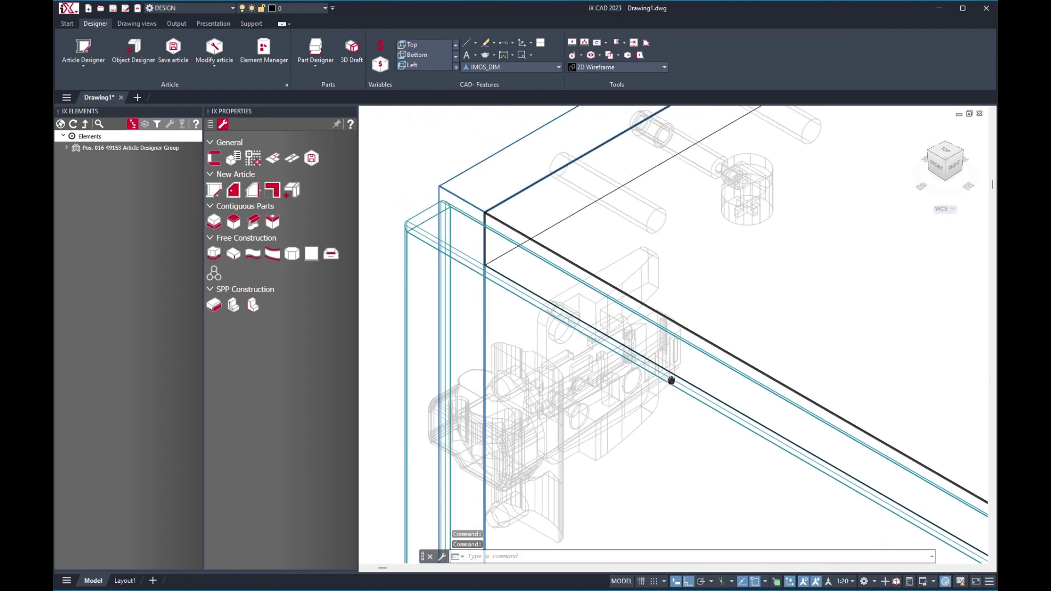
pyautogui.scroll(-5, 671, 379)
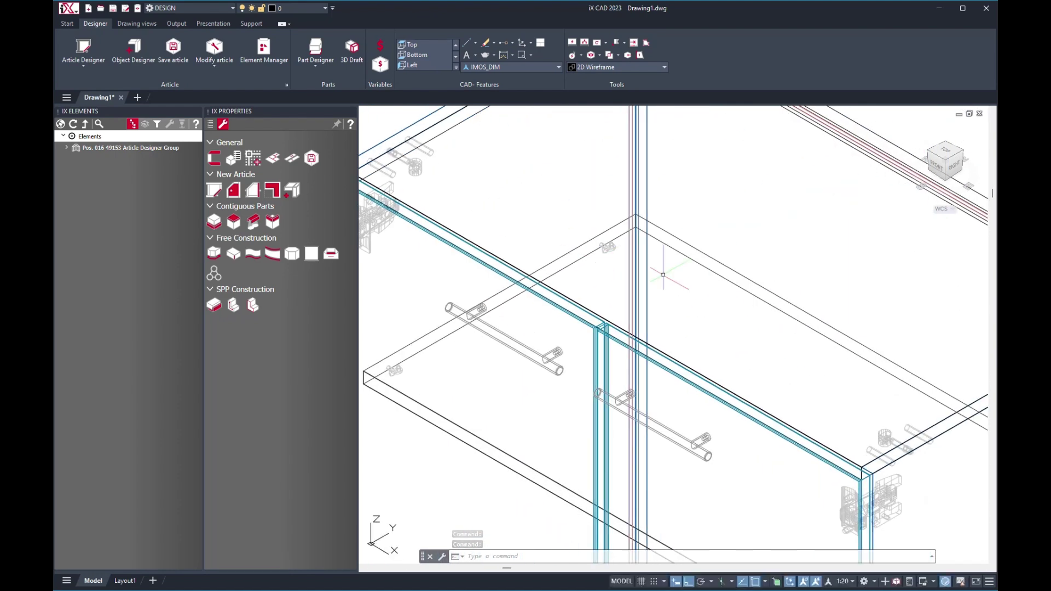
pyautogui.scroll(-5, 664, 275)
pyautogui.moveTo(782, 287); pyautogui.dragTo(748, 283, button='middle')
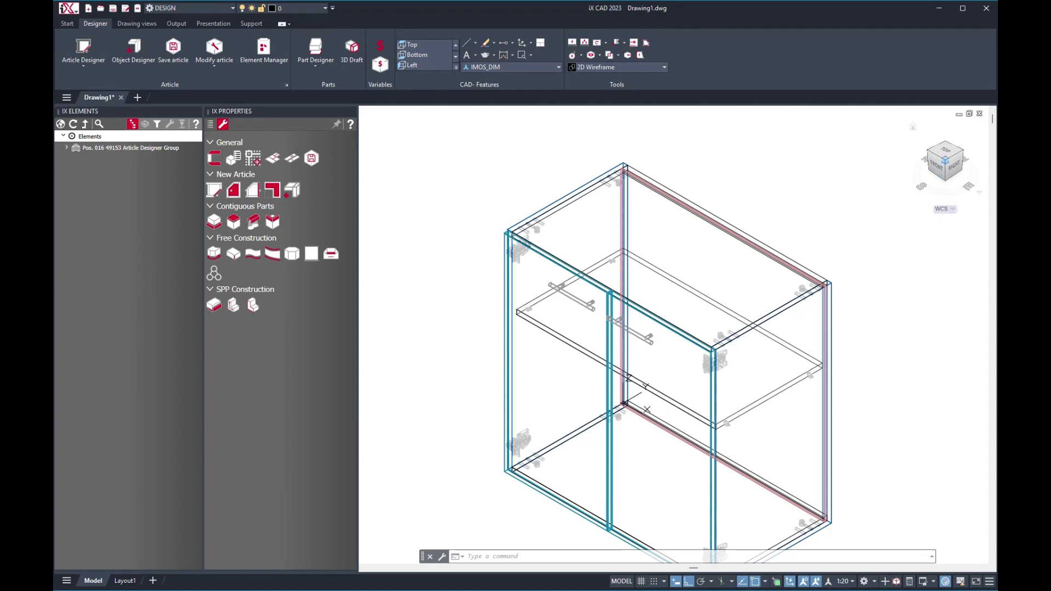
pyautogui.click(945, 161)
# Reopen the cabinet in Article Designer and save it as STORAGE_CABINET, described as "Storage Cabinet with Double Door", with a preview image.
pyautogui.click(130, 148)
pyautogui.click(170, 124)
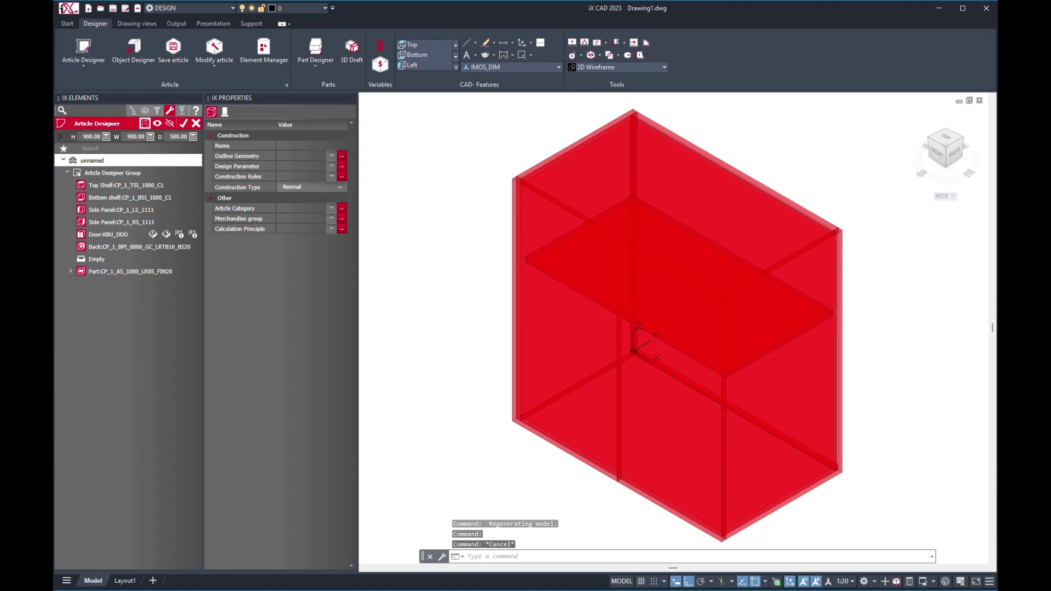
pyautogui.click(144, 123)
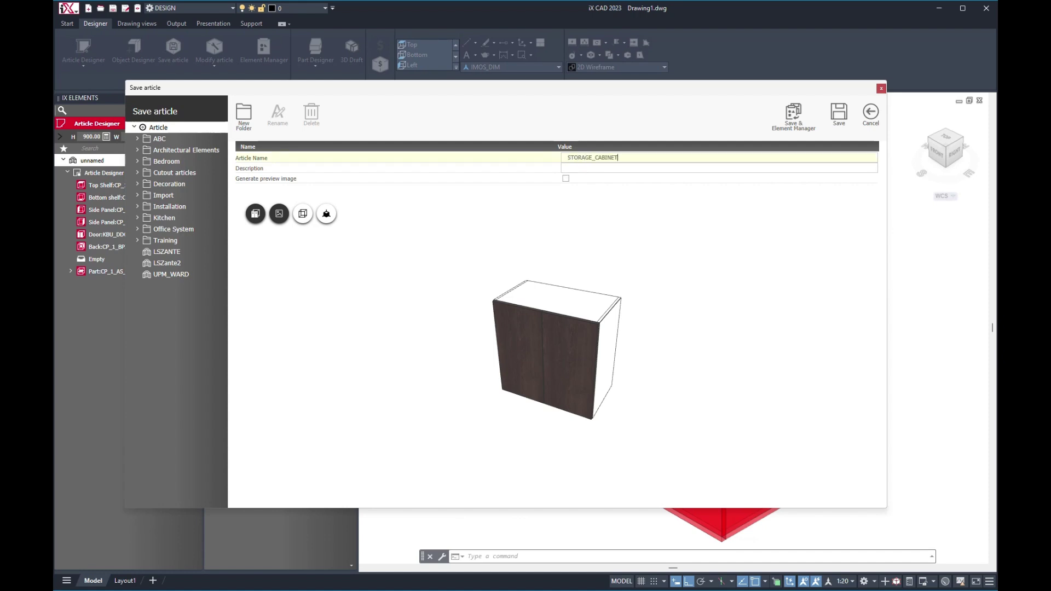
pyautogui.press('Tab')
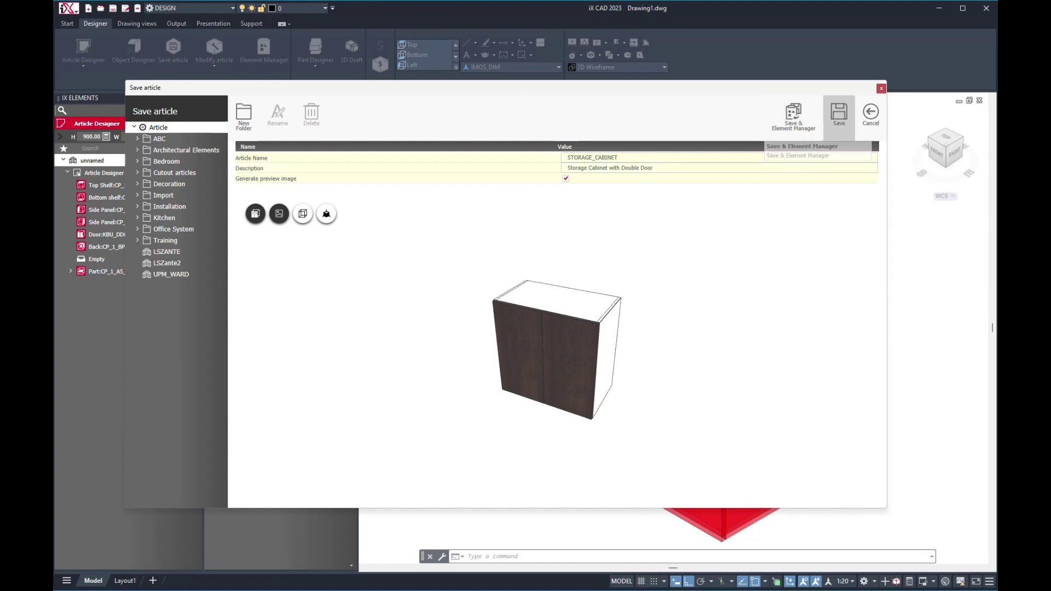
pyautogui.click(838, 114)
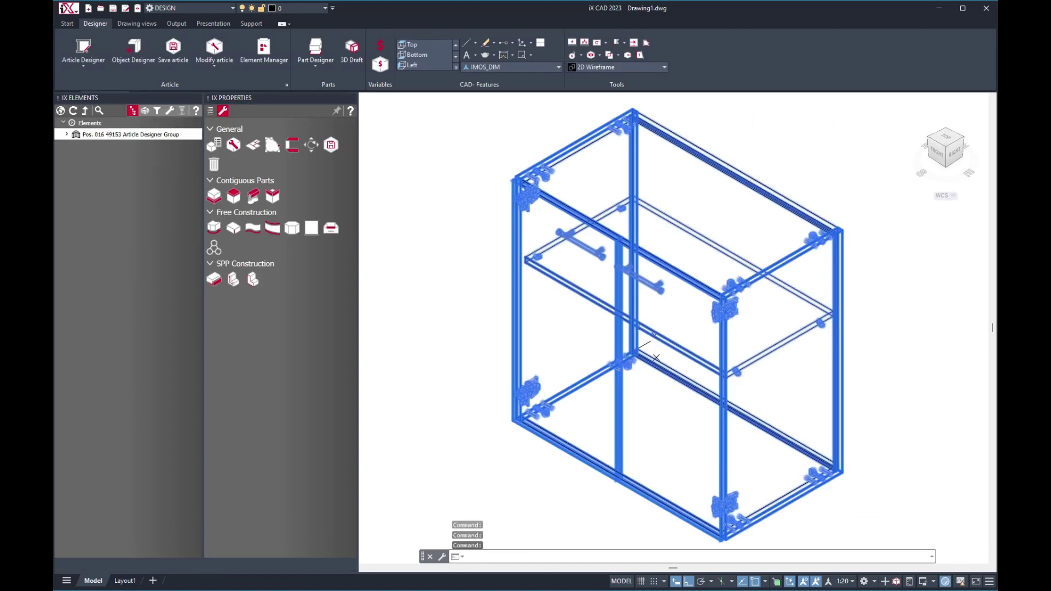
# Insert the saved STORAGE_CABINET article from the Article Center directly beside the existing cabinet, aligned with its front.
pyautogui.scroll(-5, 777, 245)
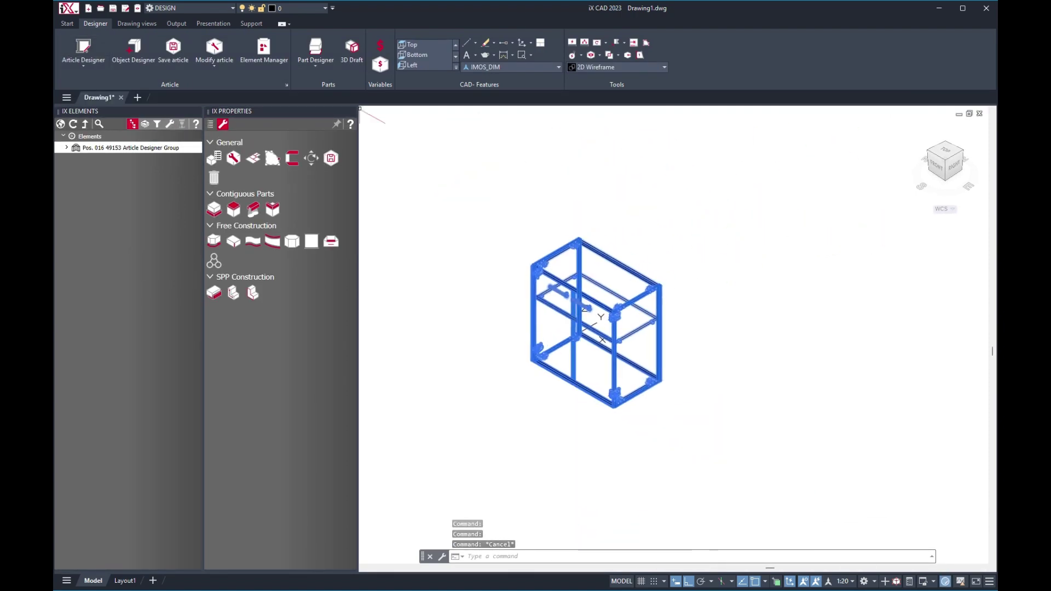
pyautogui.click(67, 24)
pyautogui.click(396, 50)
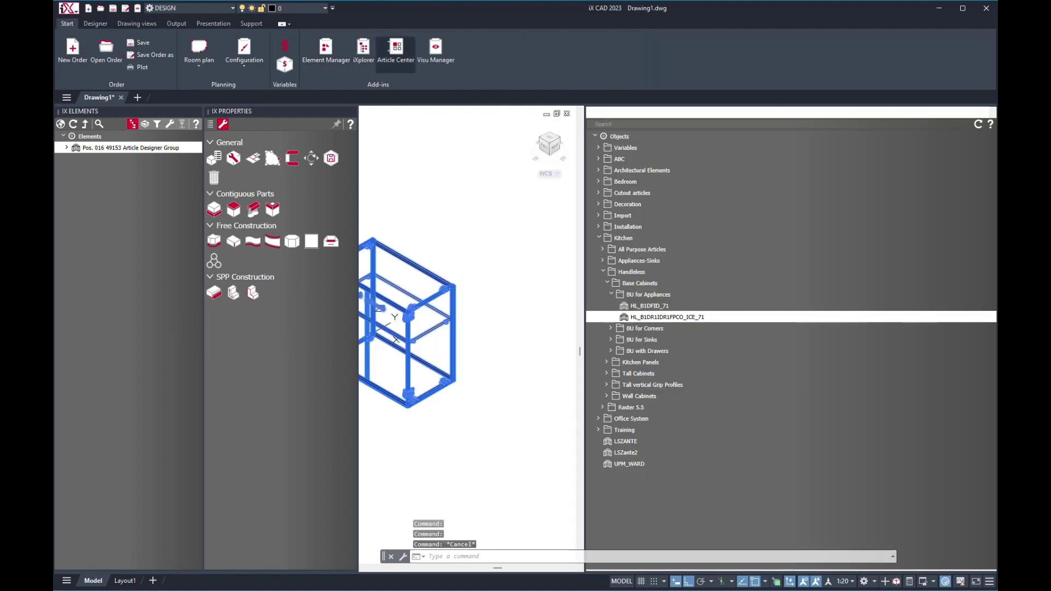
pyautogui.moveTo(586, 274); pyautogui.dragTo(854, 274)
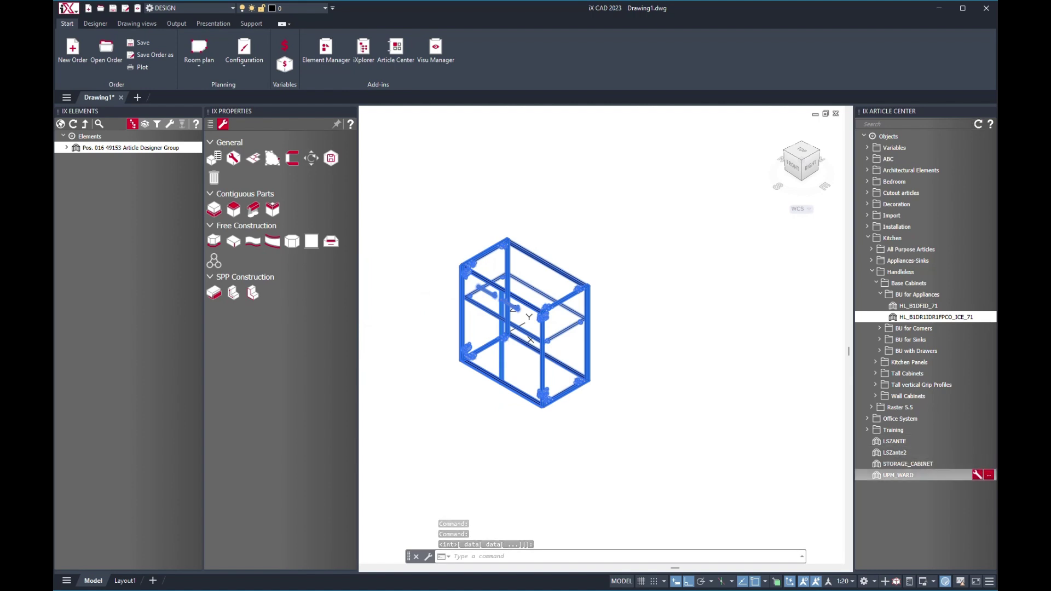
pyautogui.doubleClick(980, 464)
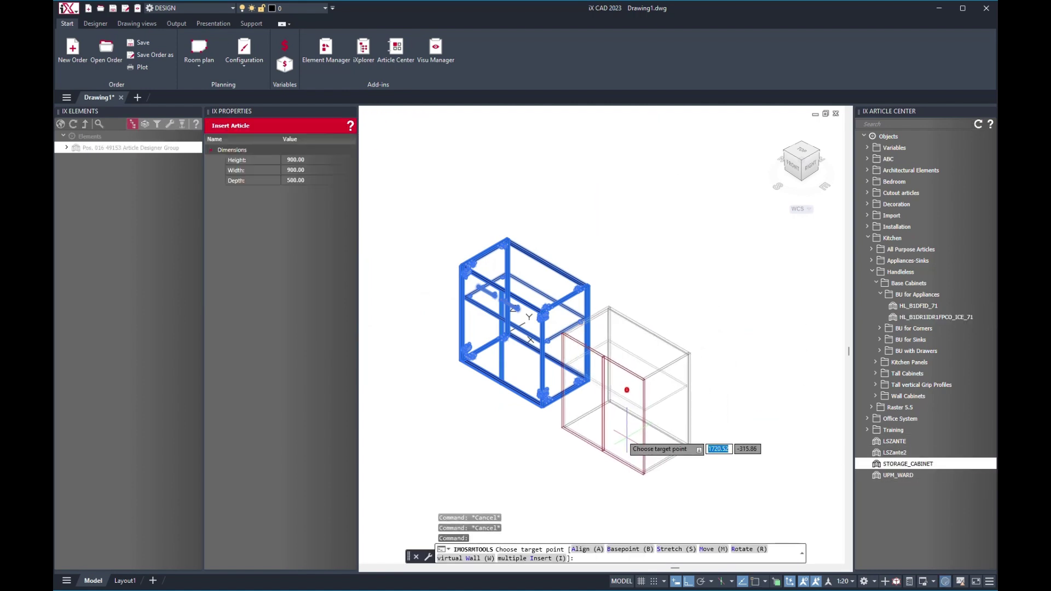
pyautogui.click(603, 427)
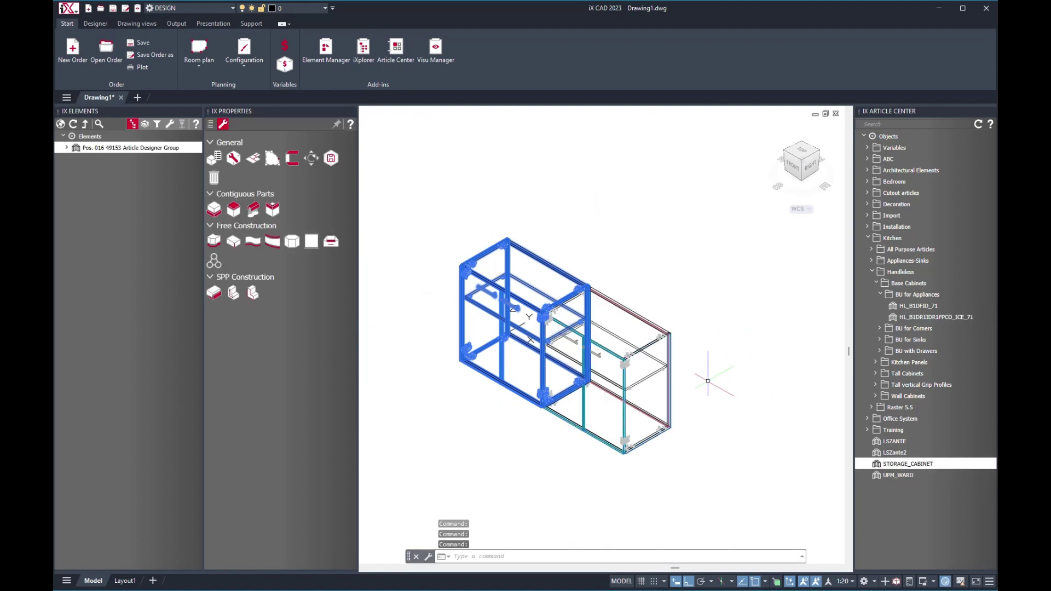
# Reopen the original cabinet in Article Designer, set its width to 1800, and apply the change with Left as the direction.
pyautogui.click(61, 124)
pyautogui.click(121, 148)
pyautogui.click(169, 124)
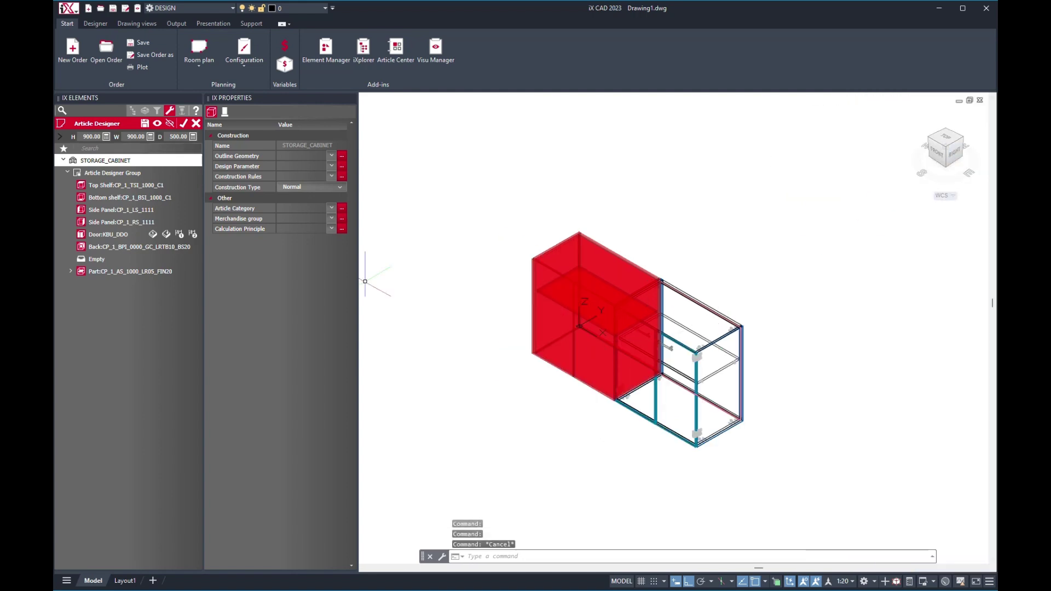
pyautogui.doubleClick(136, 136)
pyautogui.write('1800')
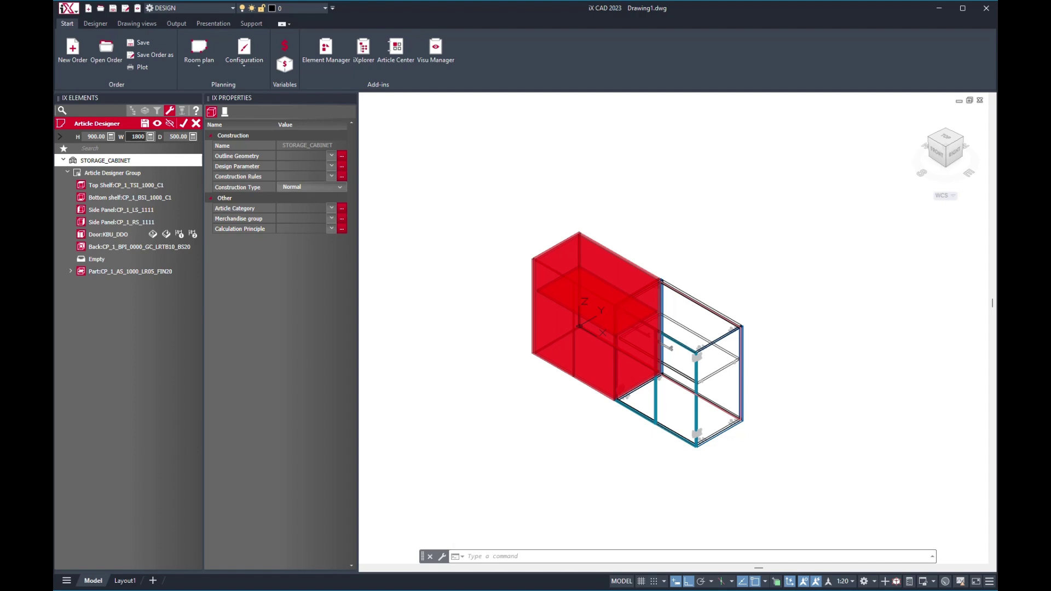
pyautogui.press('Return')
pyautogui.click(183, 124)
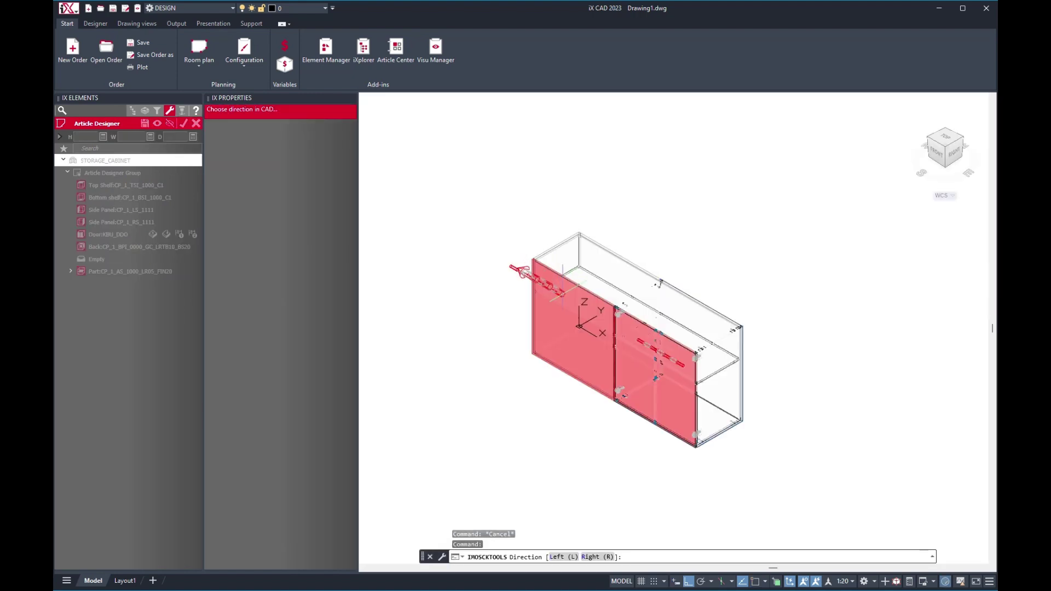
pyautogui.write('l')
pyautogui.press('Return')
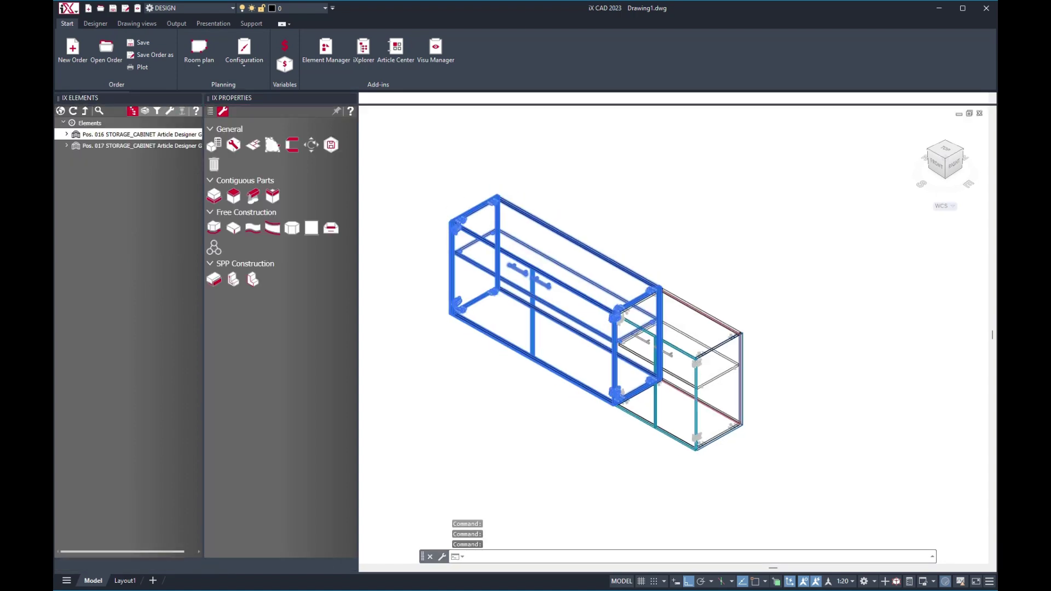
# Check the widened cabinet from several angles, then set its width to 450 in Article Designer and apply it with Right as the direction.
pyautogui.click(60, 124)
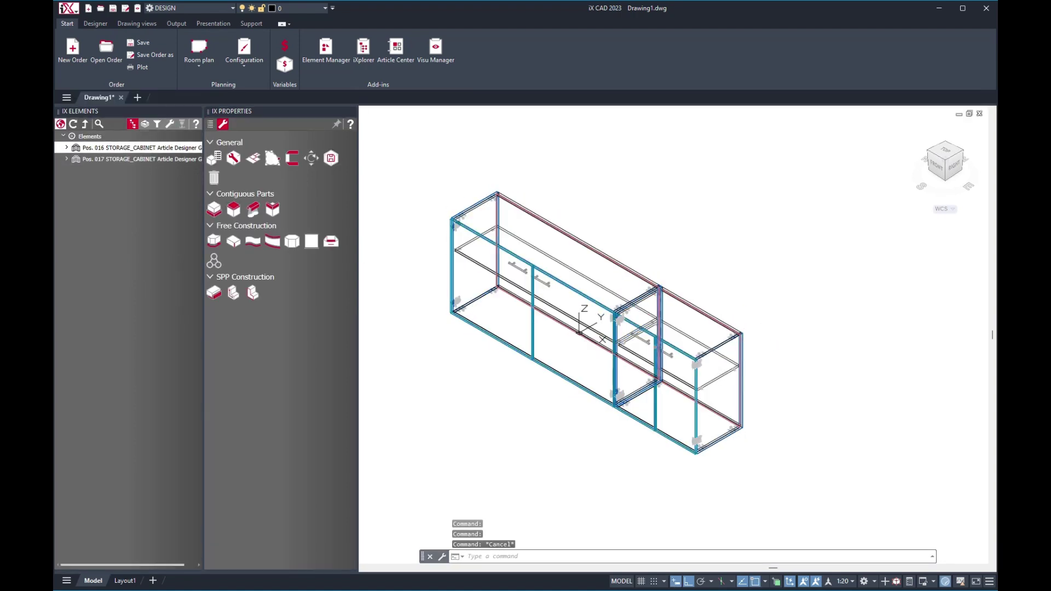
pyautogui.moveTo(597, 329)
pyautogui.keyDown('shift'); pyautogui.mouseDown(button='middle')
pyautogui.moveTo(652, 284)
pyautogui.moveTo(564, 230)
pyautogui.moveTo(515, 301)
pyautogui.moveTo(591, 334)
pyautogui.moveTo(603, 319)
pyautogui.mouseUp(button='middle'); pyautogui.keyUp('shift')
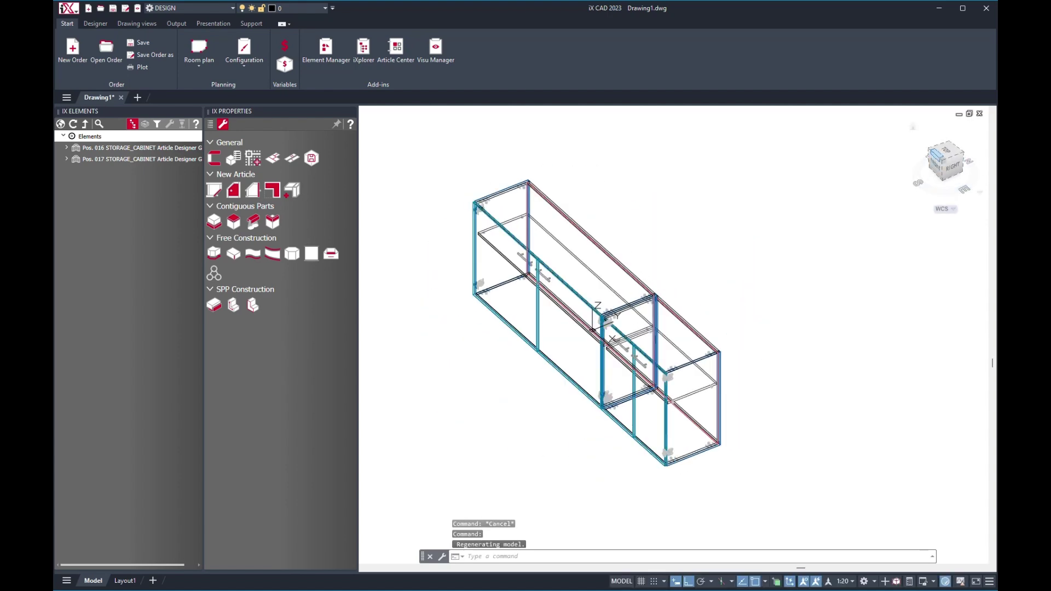
pyautogui.click(937, 155)
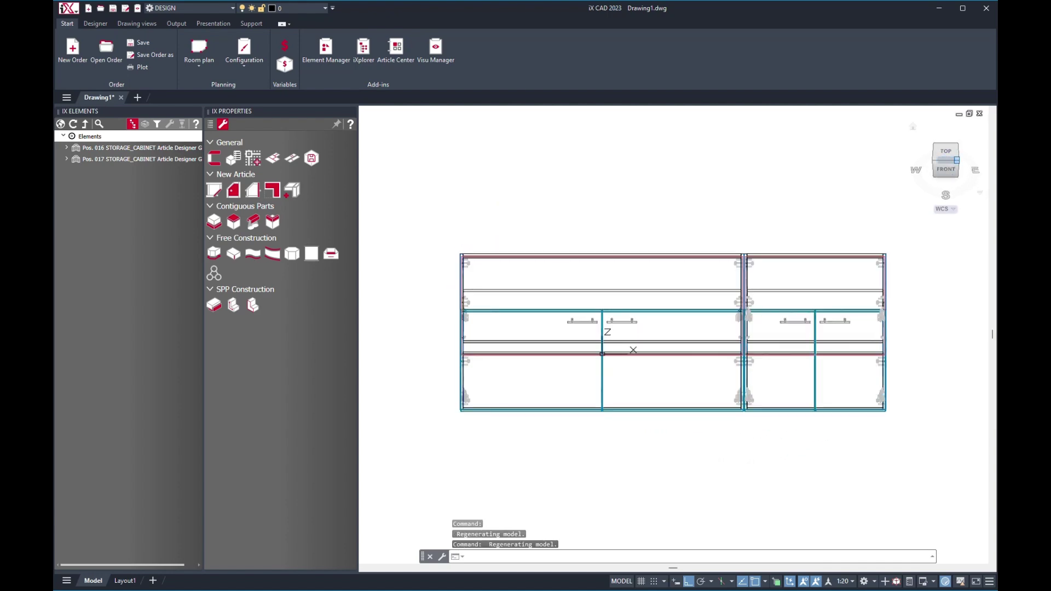
pyautogui.click(957, 160)
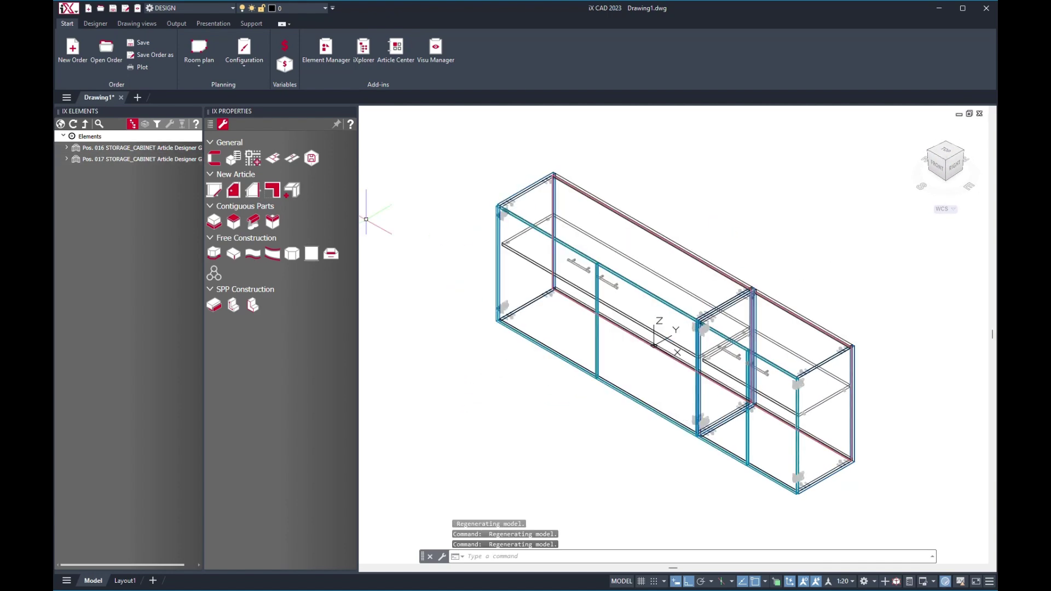
pyautogui.doubleClick(142, 148)
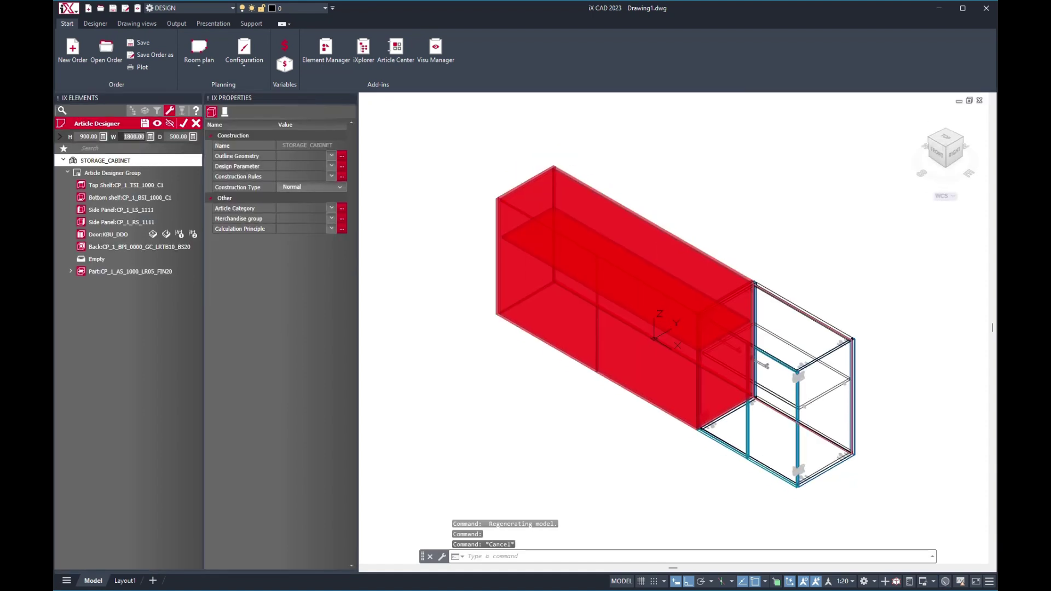
pyautogui.write('450')
pyautogui.press('Return')
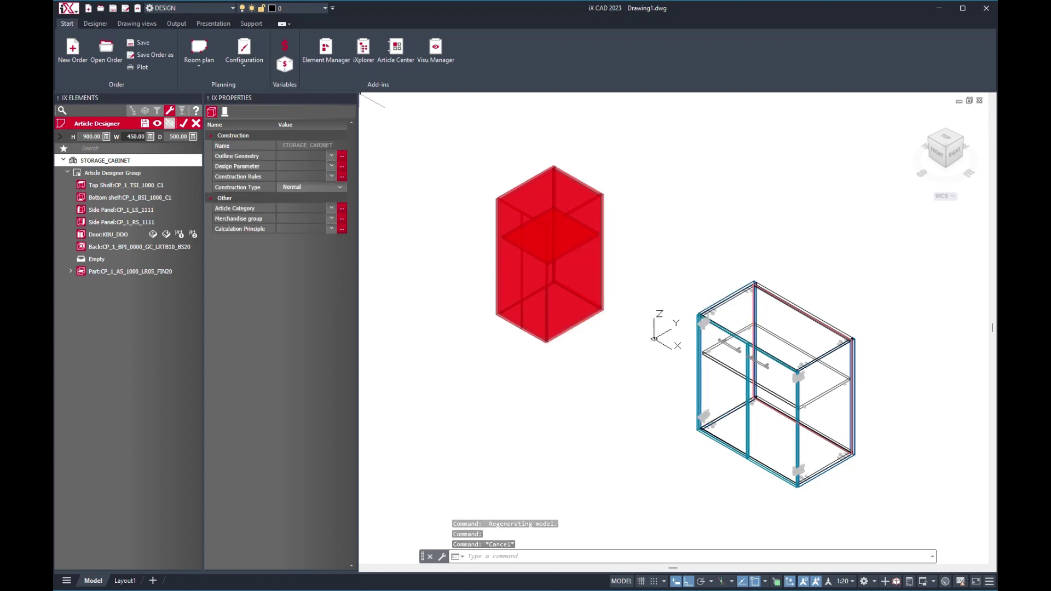
pyautogui.click(183, 124)
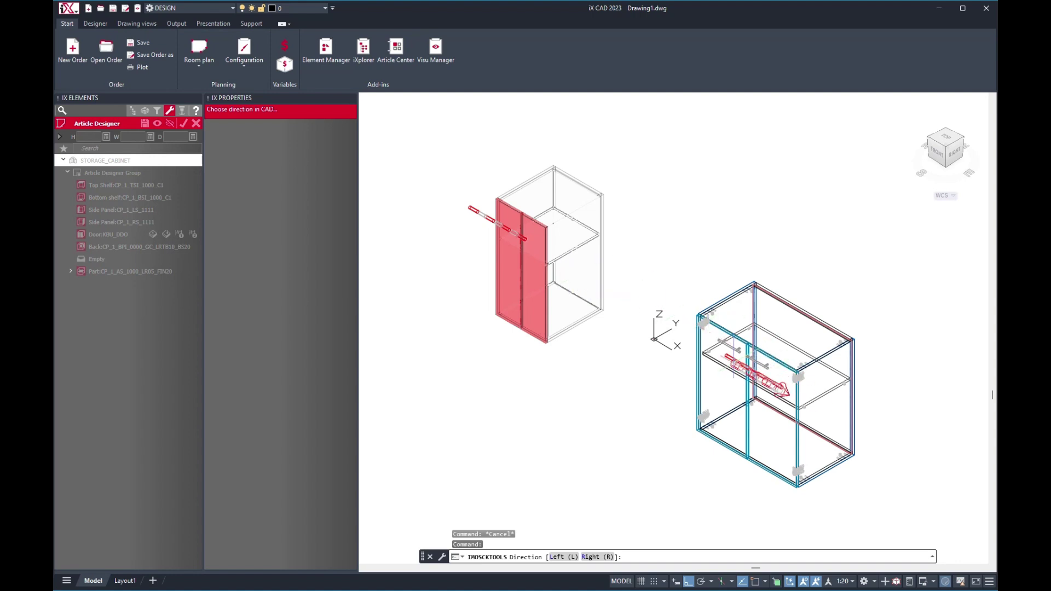
pyautogui.click(734, 363)
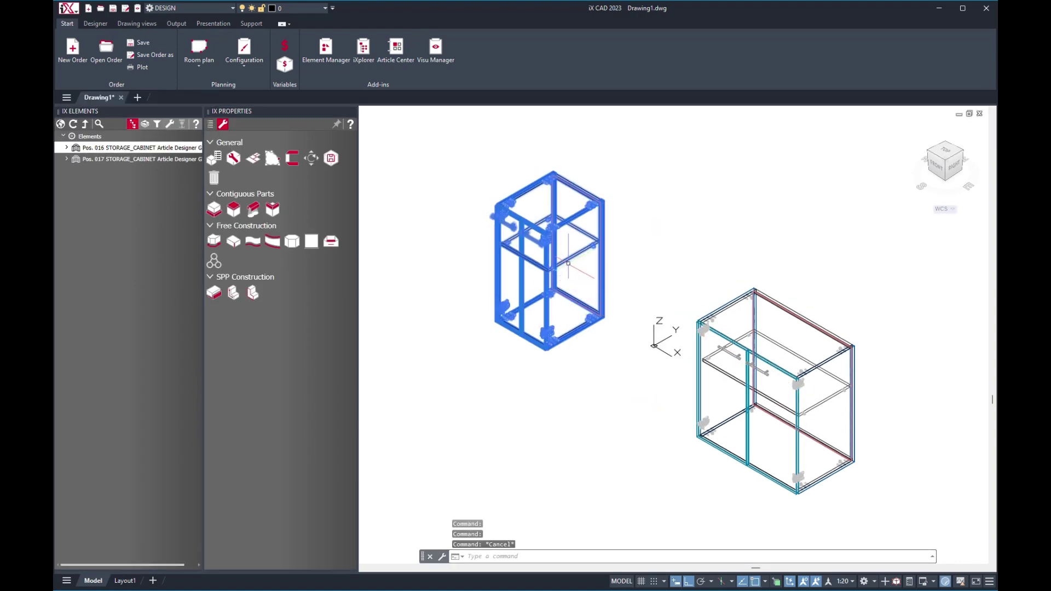
# Examine the narrowed cabinet's doors, handles, hinges, connectors and shelf up close from the front and in isometric view.
pyautogui.scroll(-2, 568, 263)
pyautogui.scroll(8, 579, 268)
pyautogui.scroll(-4, 579, 272)
pyautogui.keyDown('shift'); pyautogui.moveTo(581, 272); pyautogui.dragTo(646, 274, button='middle'); pyautogui.keyUp('shift')
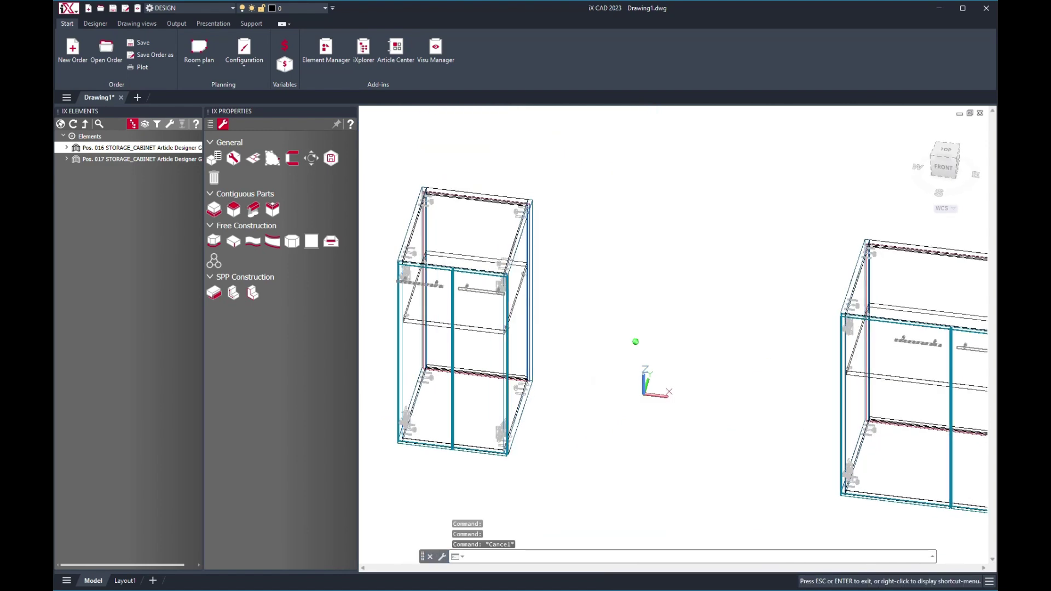
pyautogui.keyDown('shift'); pyautogui.moveTo(636, 342); pyautogui.dragTo(656, 271, button='middle'); pyautogui.keyUp('shift')
pyautogui.scroll(6, 542, 283)
pyautogui.moveTo(543, 267); pyautogui.dragTo(751, 253, button='middle')
pyautogui.keyDown('shift'); pyautogui.moveTo(751, 253); pyautogui.dragTo(675, 298, button='middle'); pyautogui.keyUp('shift')
pyautogui.scroll(-6, 675, 298)
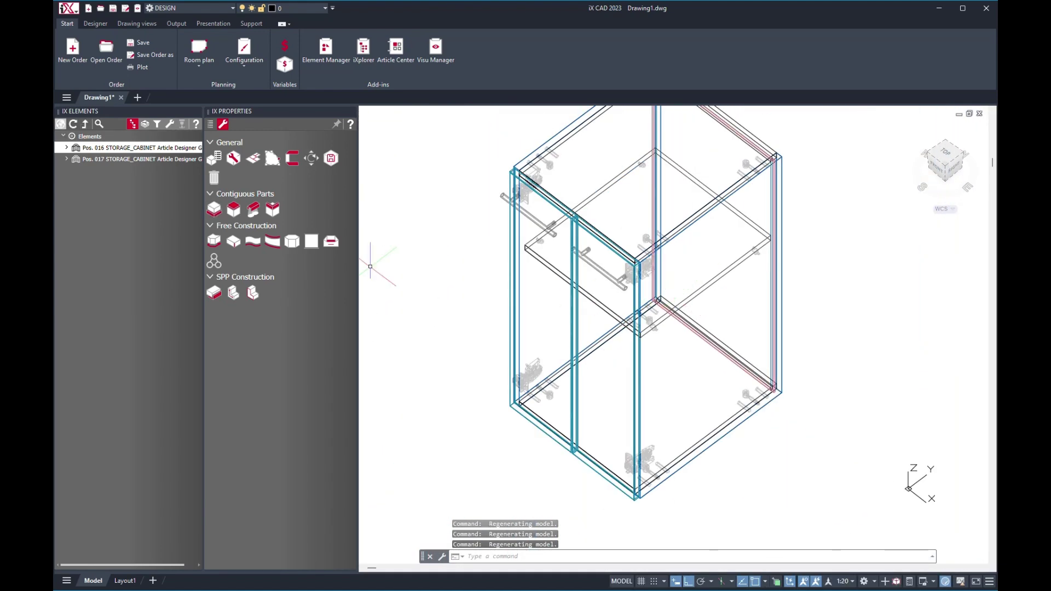
pyautogui.click(61, 125)
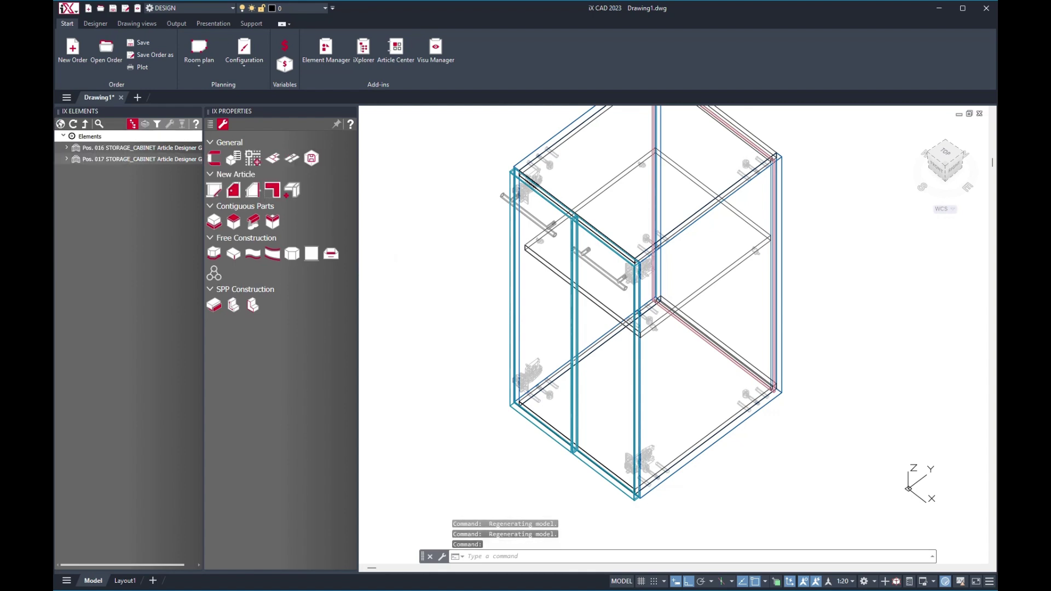
pyautogui.click(129, 148)
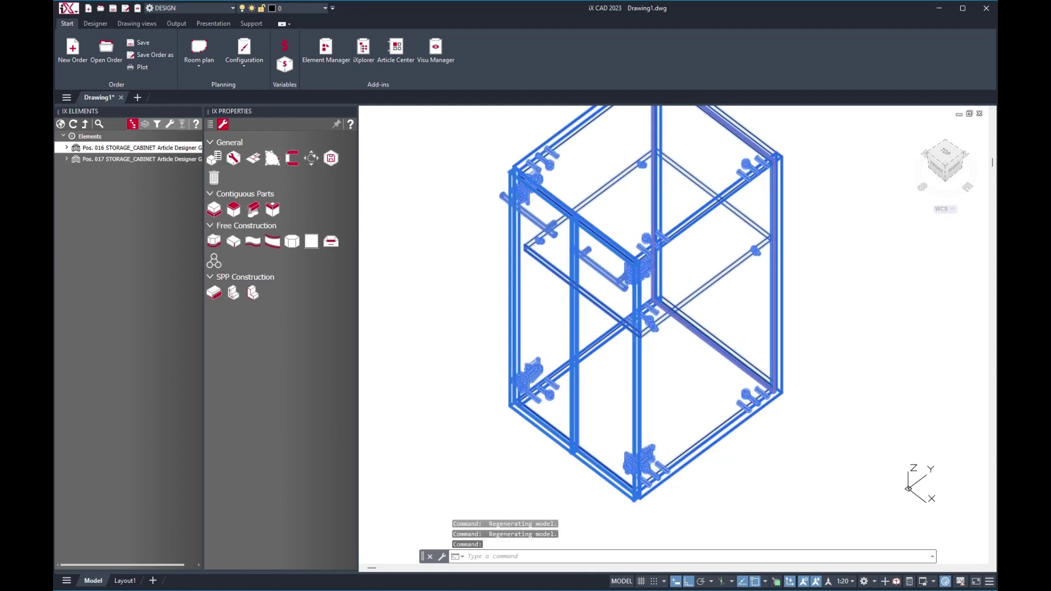
pyautogui.click(170, 124)
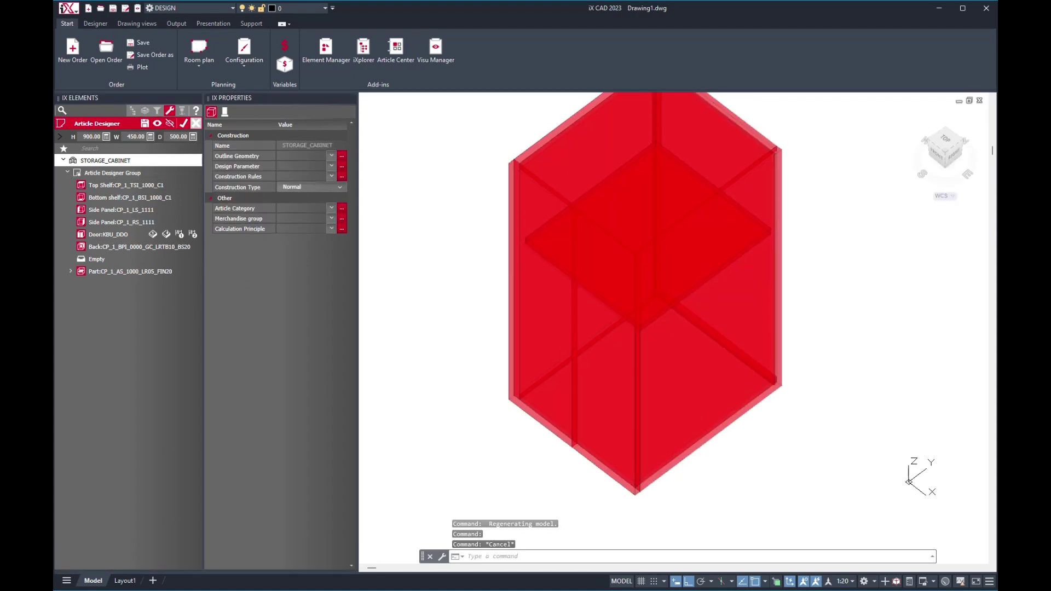
pyautogui.click(196, 124)
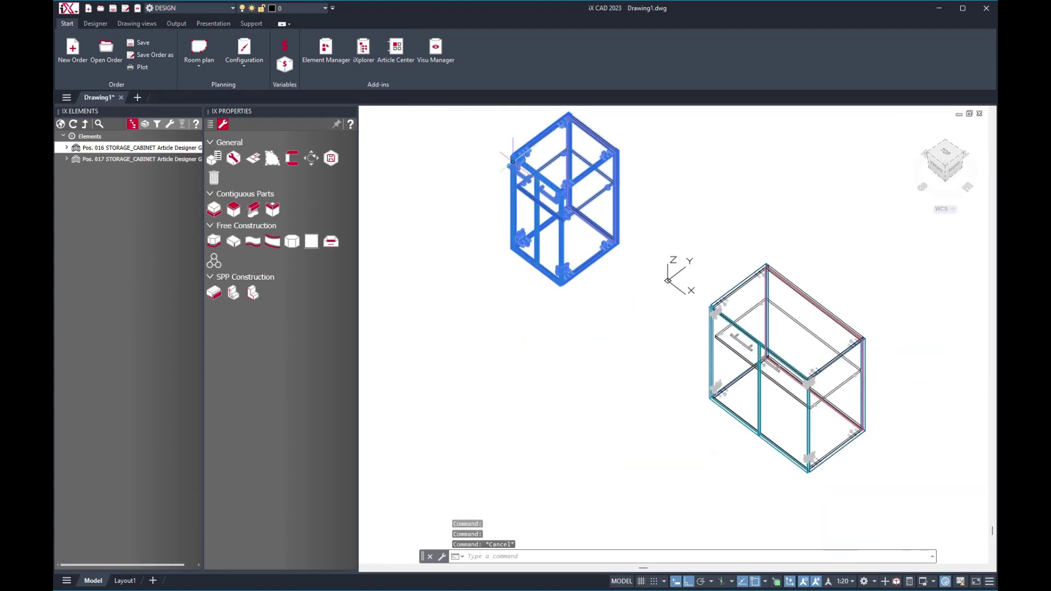
# Delete the 450-wide original cabinet and display the remaining STORAGE_CABINET in the Realistic visual style.
pyautogui.click(95, 24)
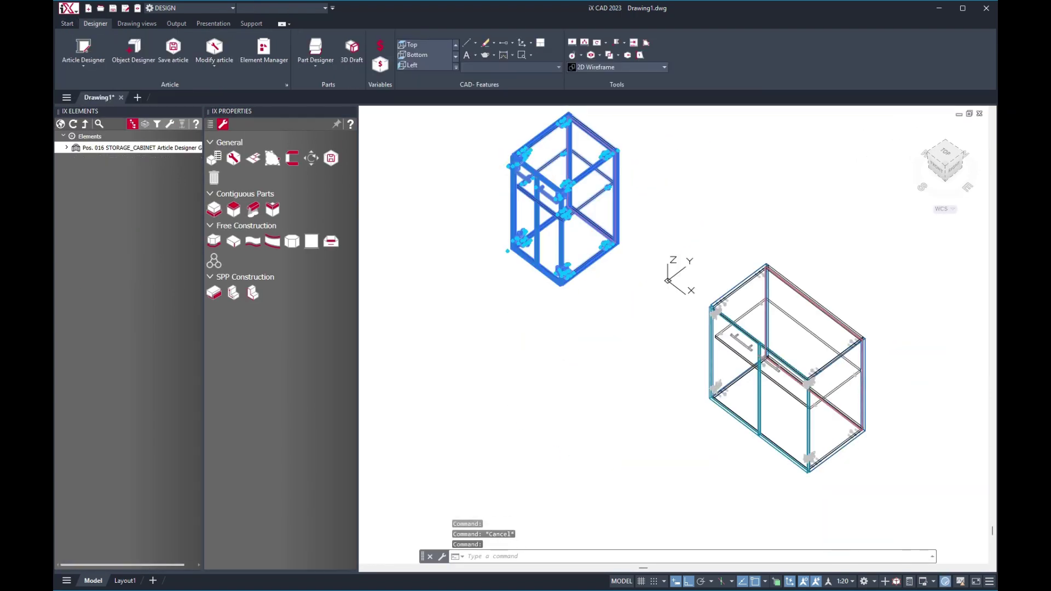
pyautogui.click(214, 63)
pyautogui.click(239, 103)
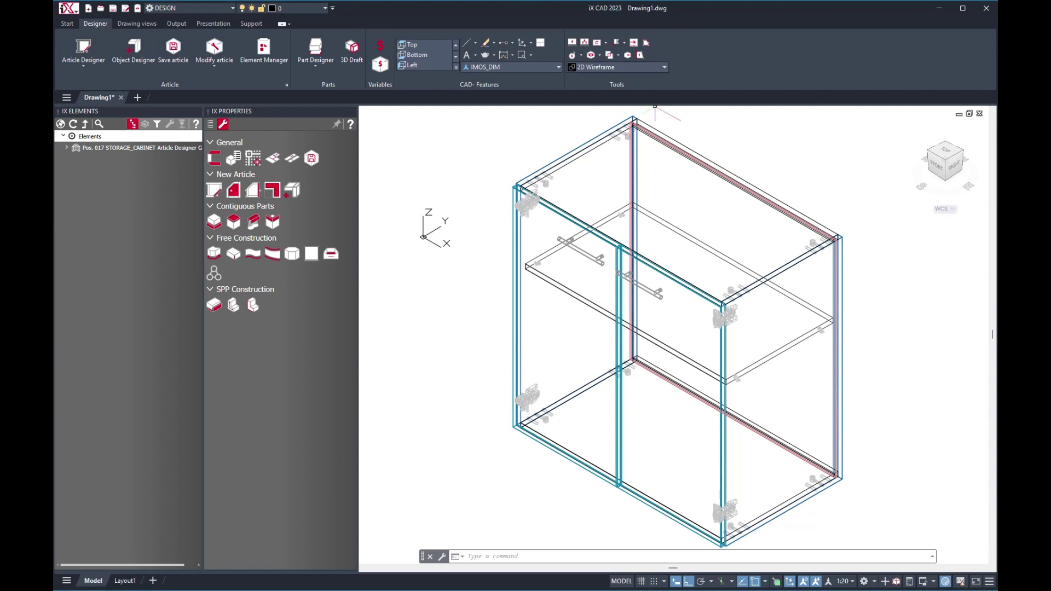
pyautogui.click(650, 67)
pyautogui.click(631, 129)
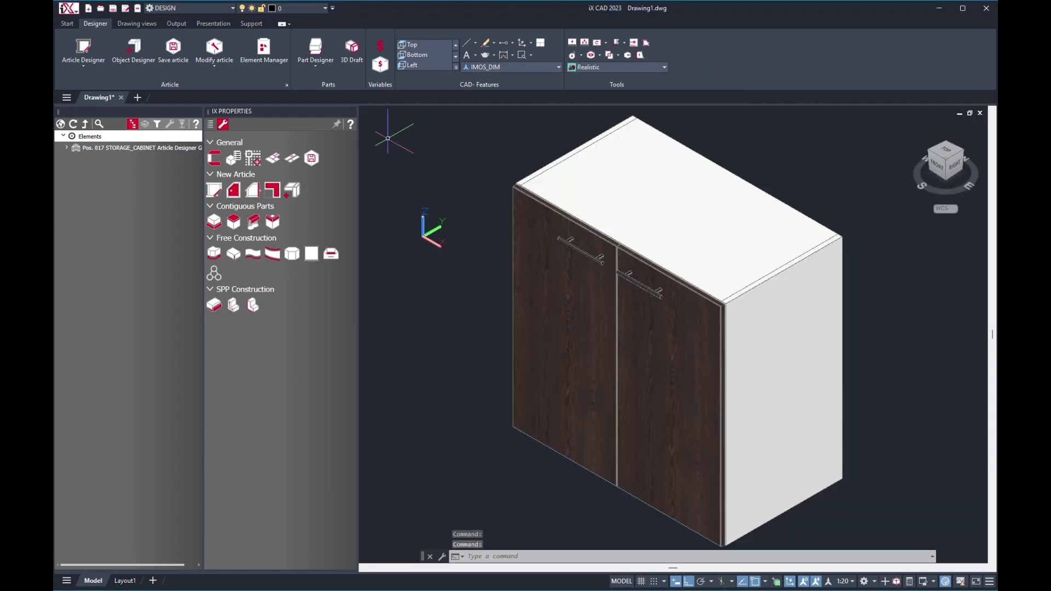